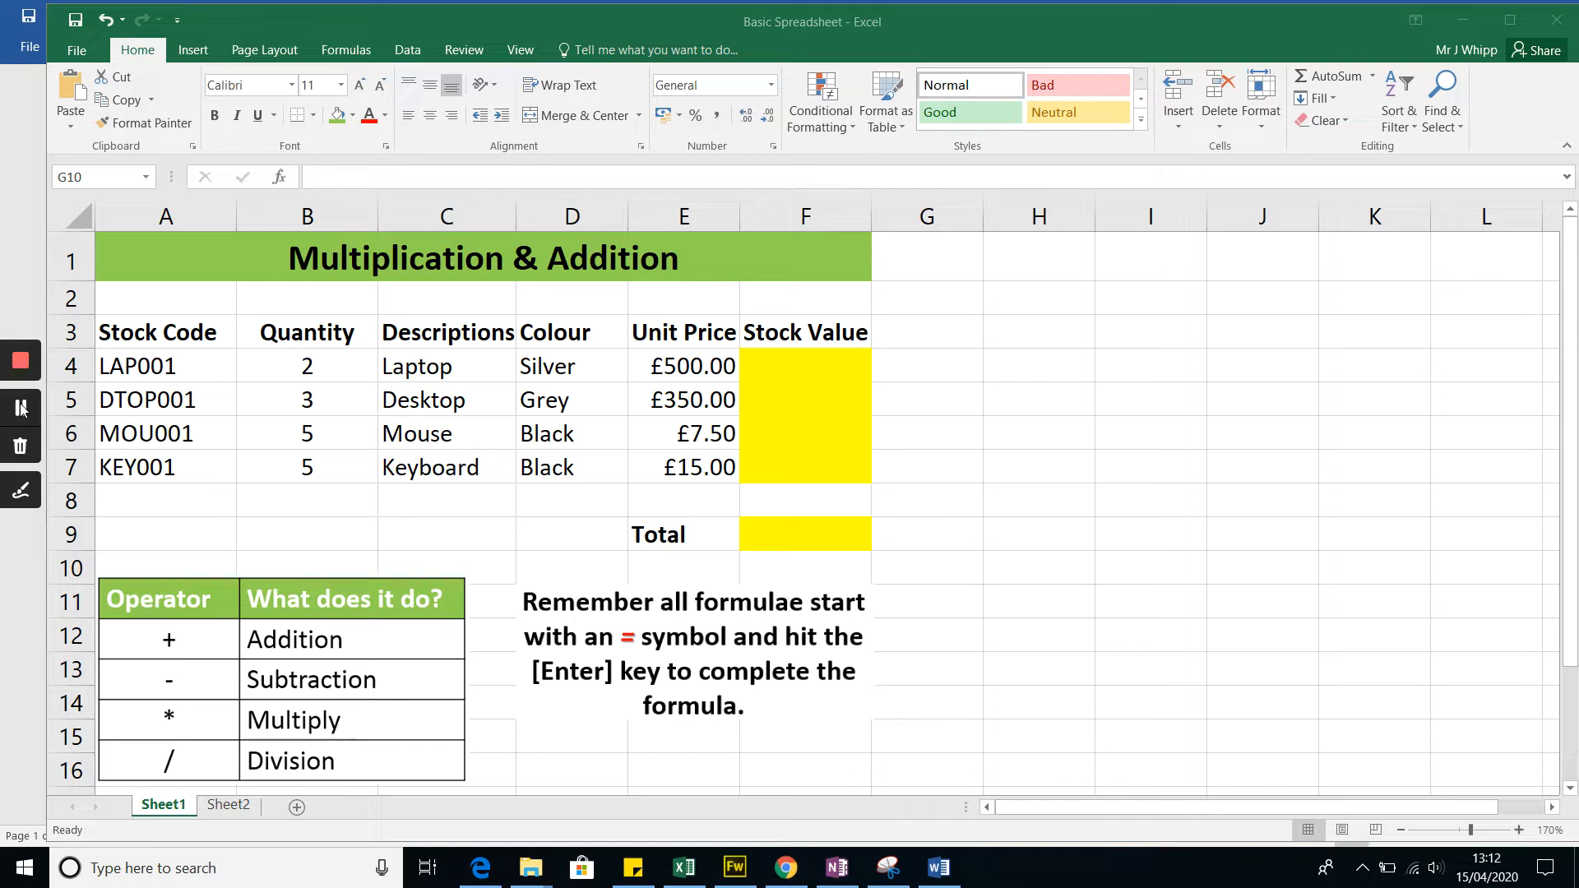
{"action": "left_click", "coordinate": [791, 369]}
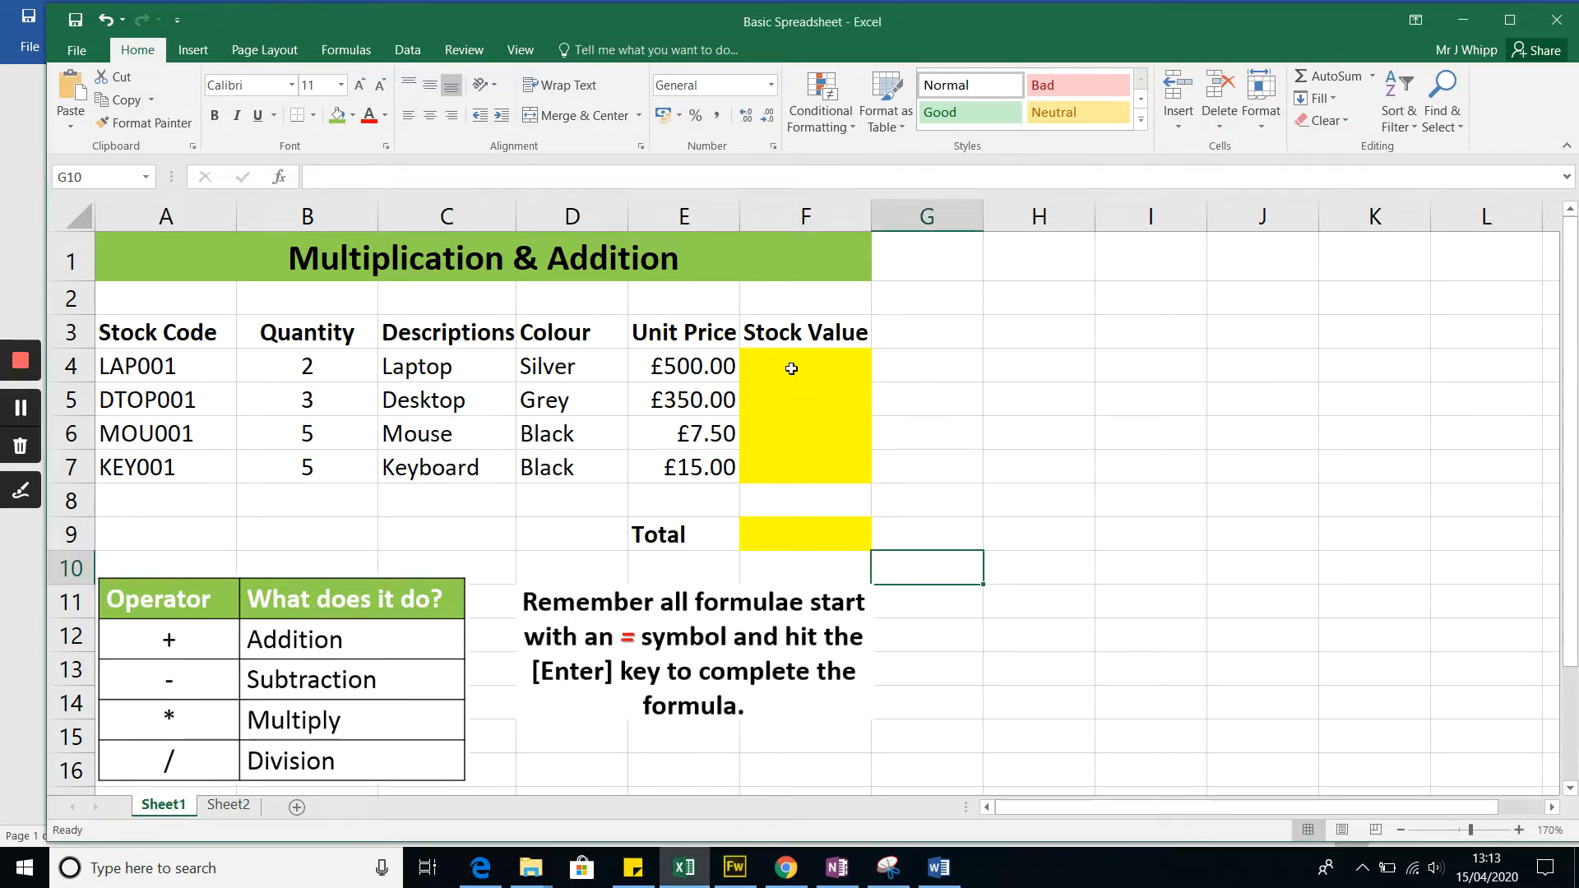
{"action": "left_click", "coordinate": [791, 368]}
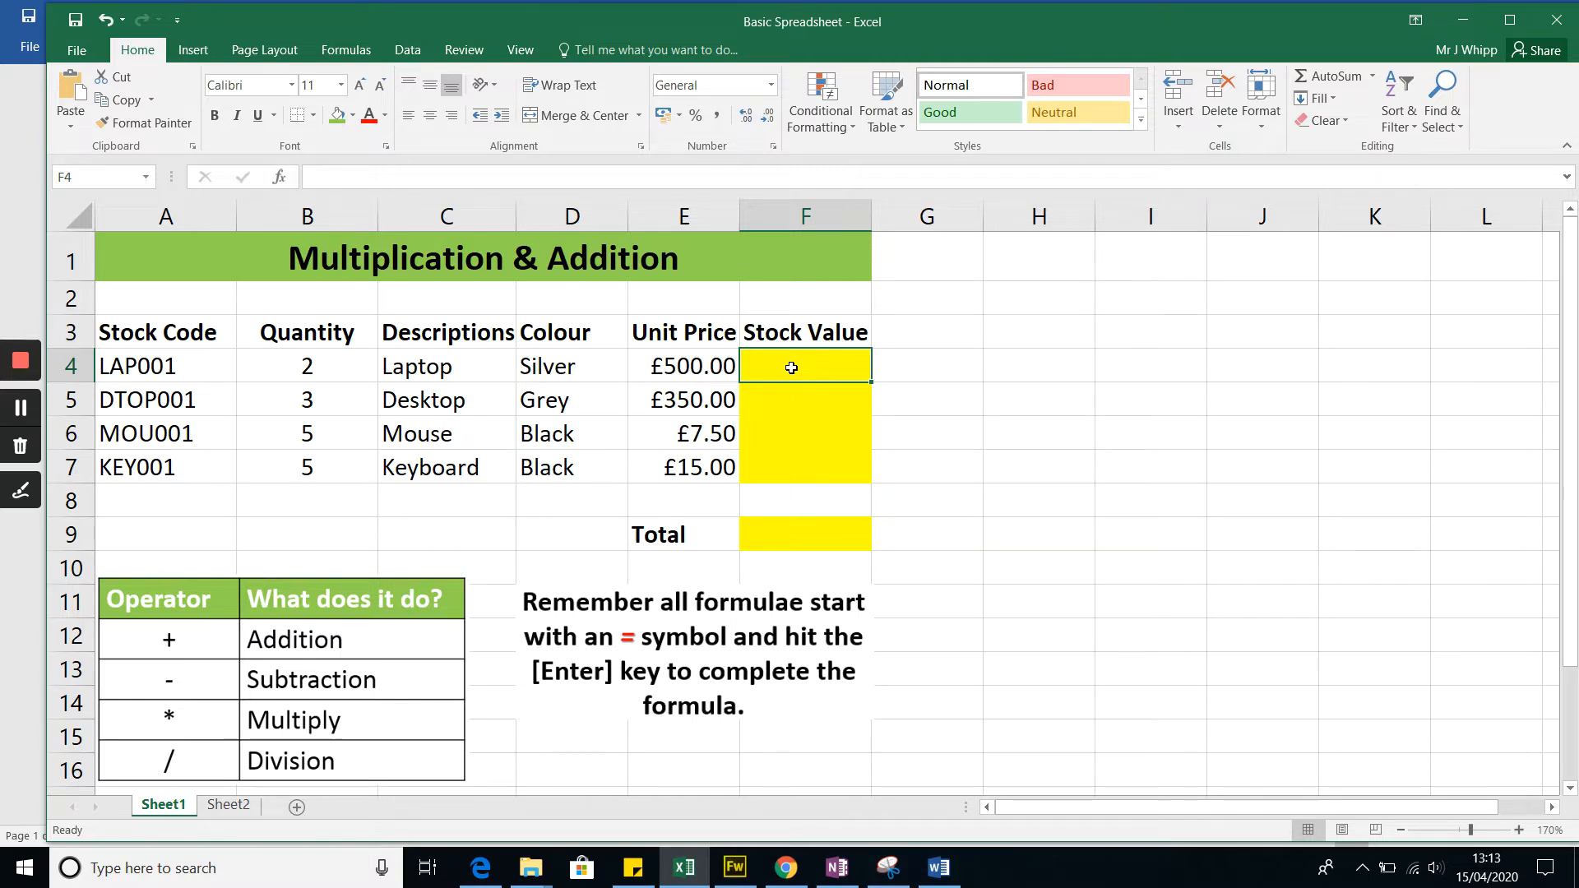
{"action": "left_click", "coordinate": [331, 372]}
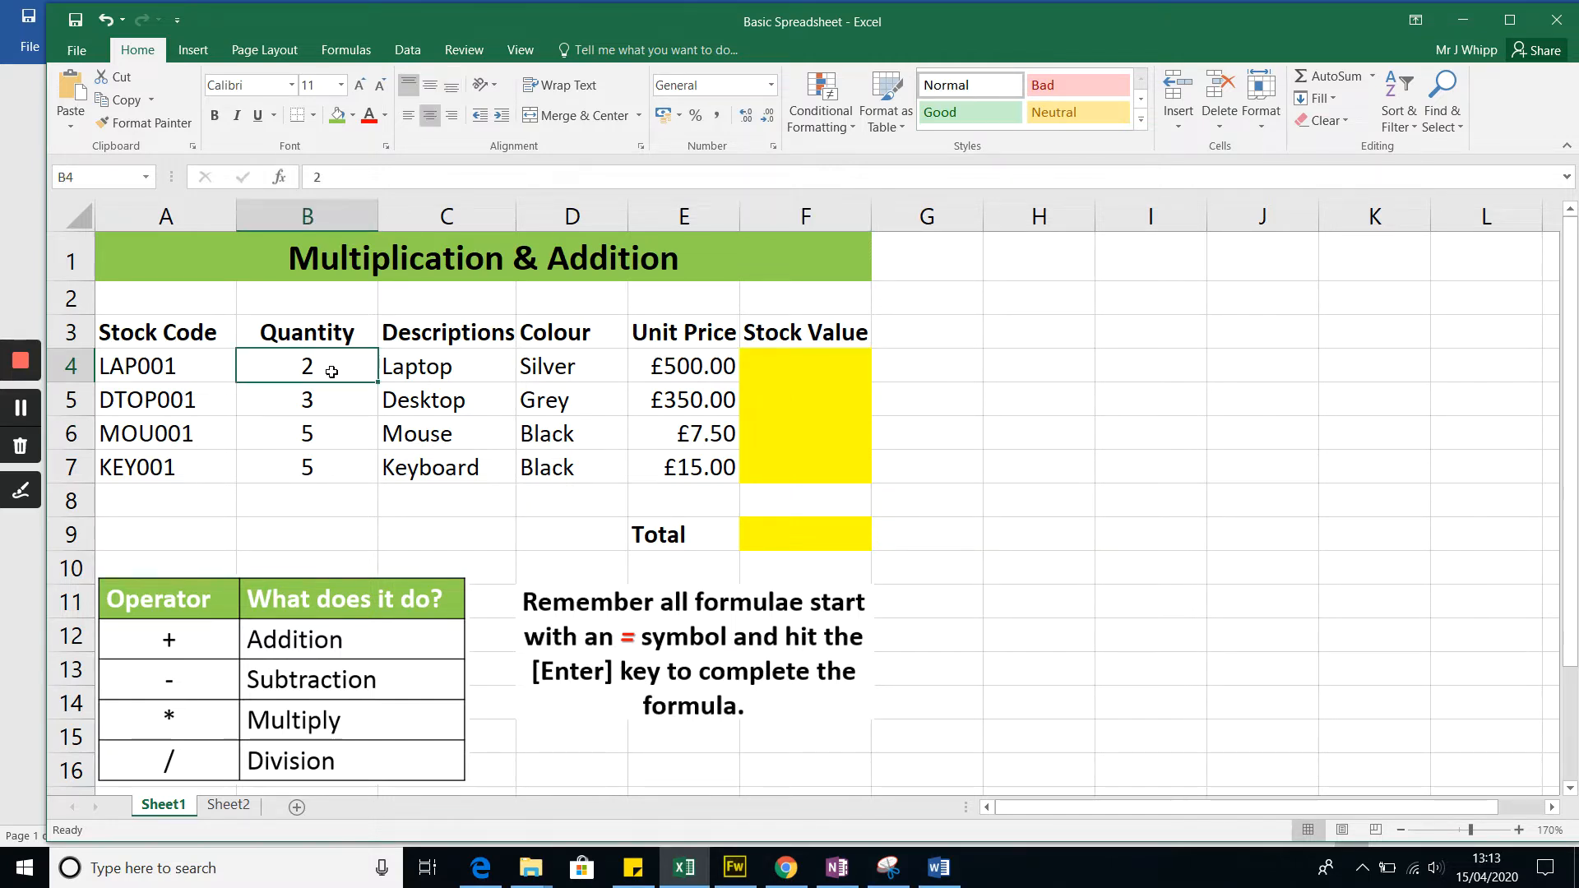
{"action": "left_click", "coordinate": [679, 367]}
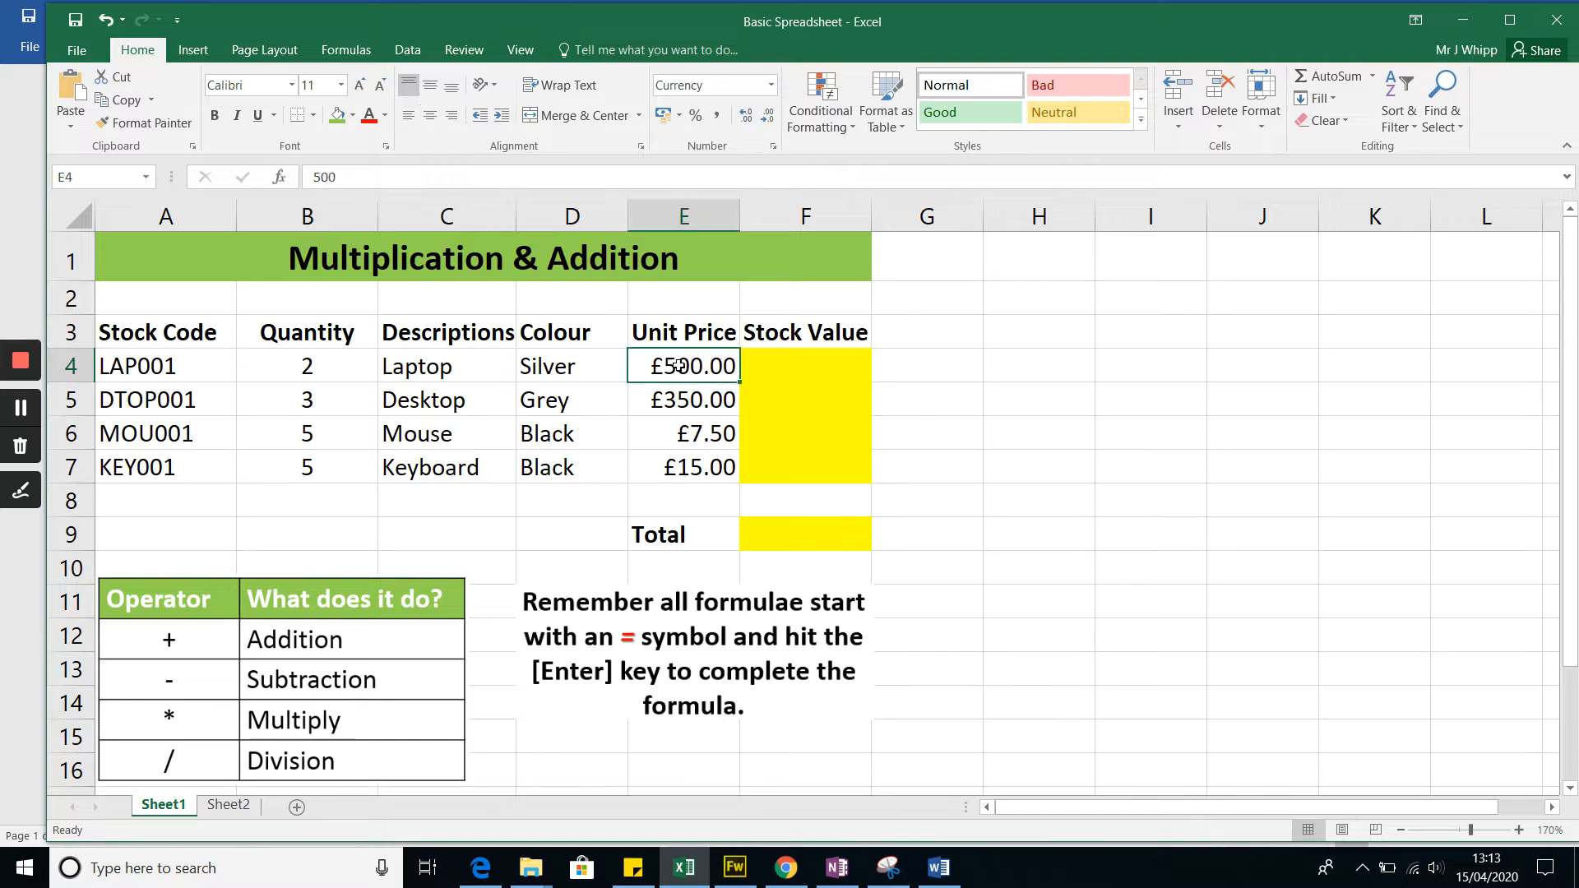
Step: Calculate the laptop's stock value in F4 by multiplying its quantity by its unit price with =B4*E4
{"action": "left_click", "coordinate": [811, 370]}
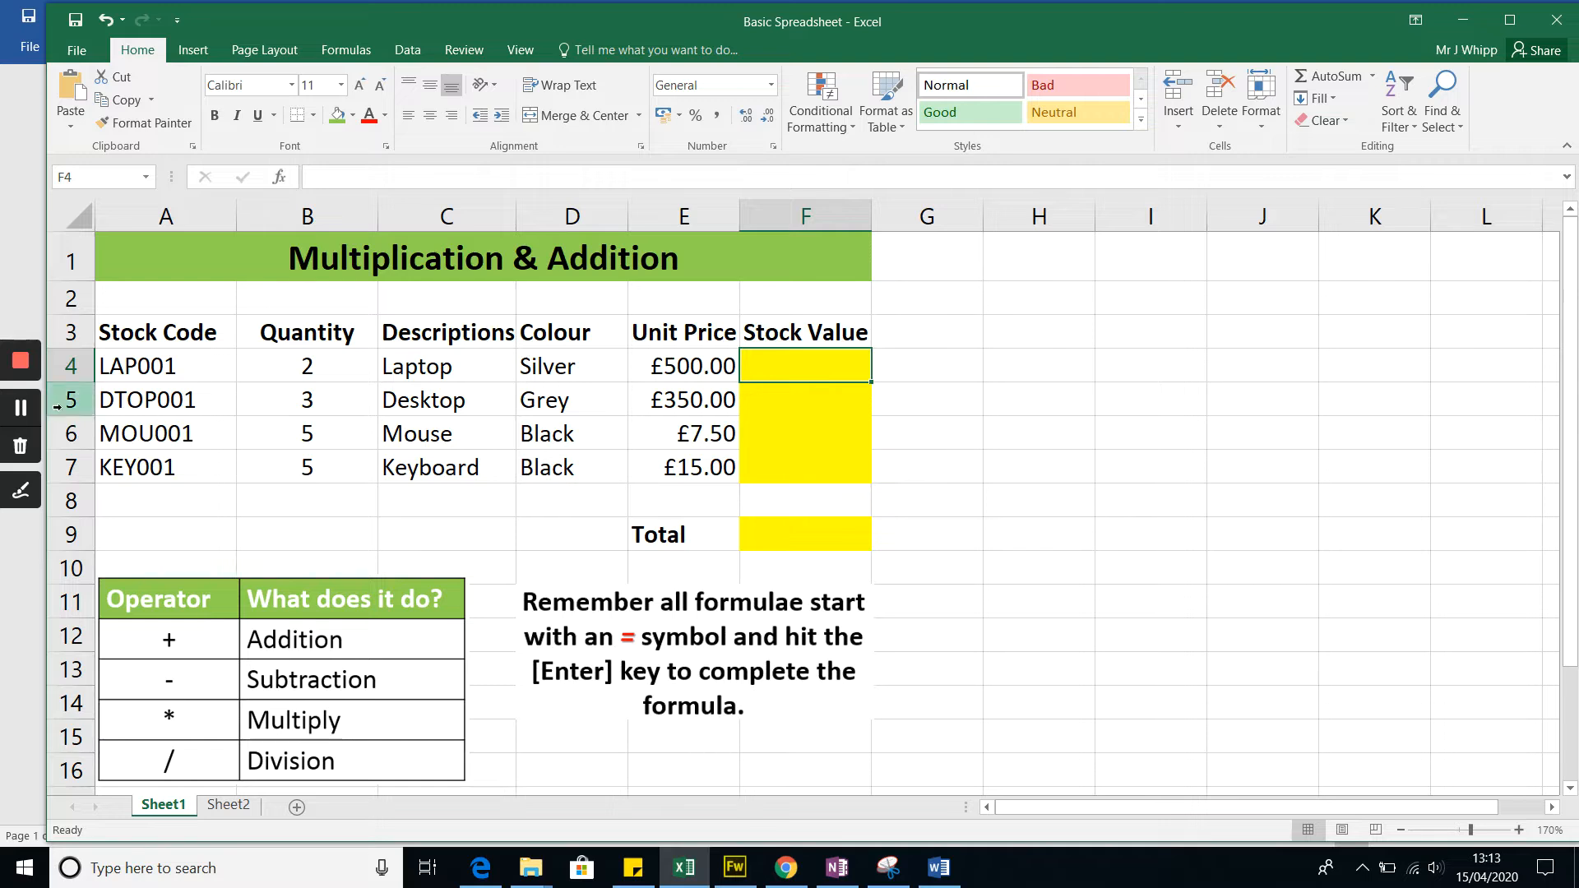
{"action": "left_click", "coordinate": [20, 408]}
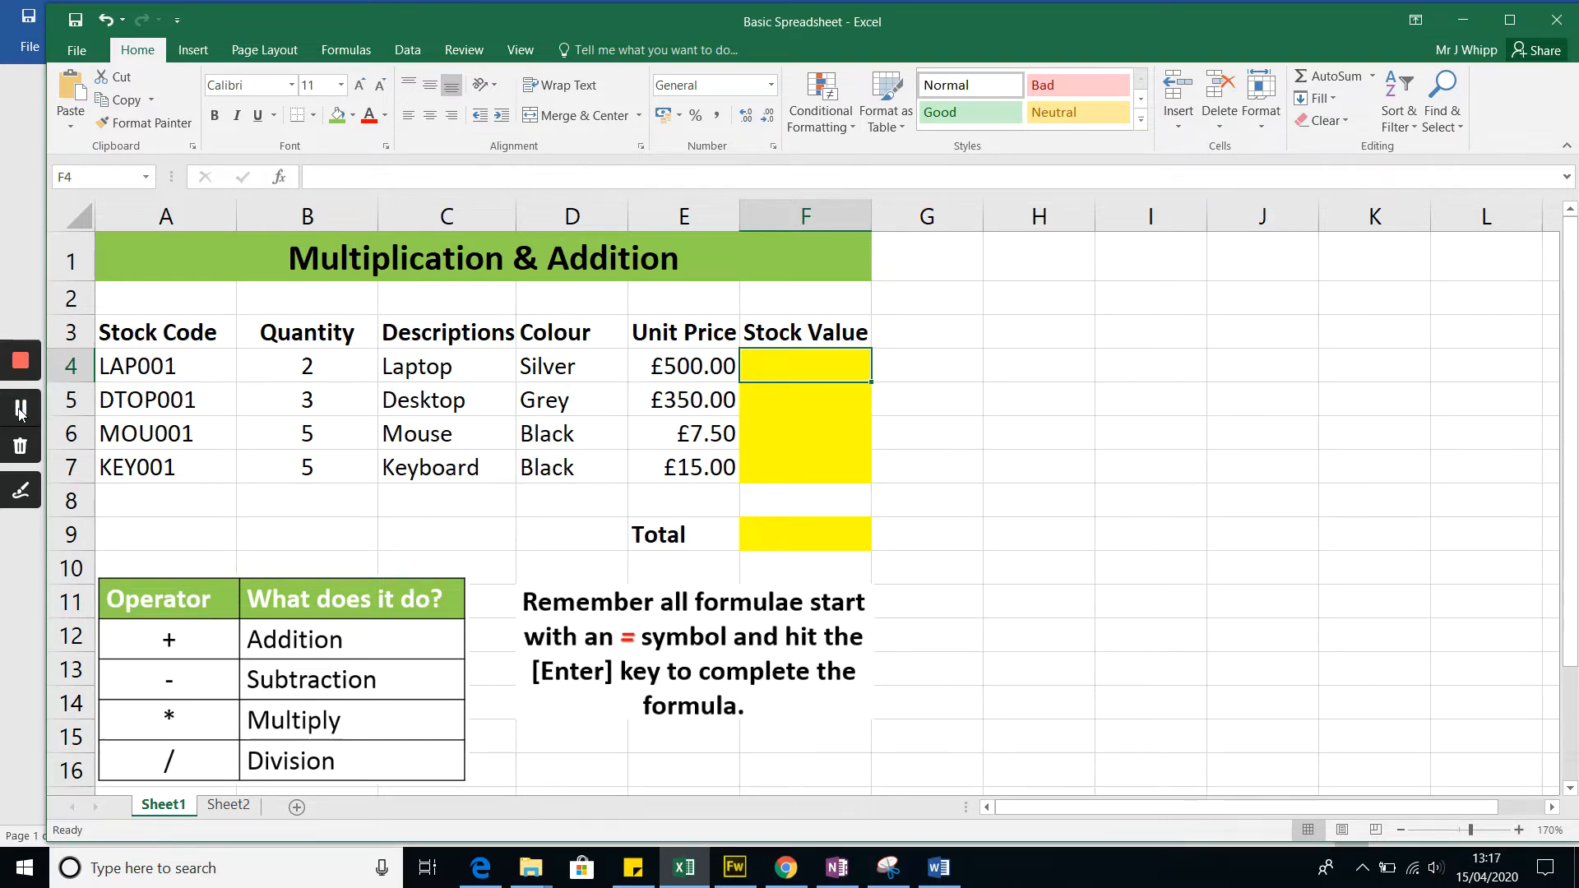
{"action": "type", "text": "="}
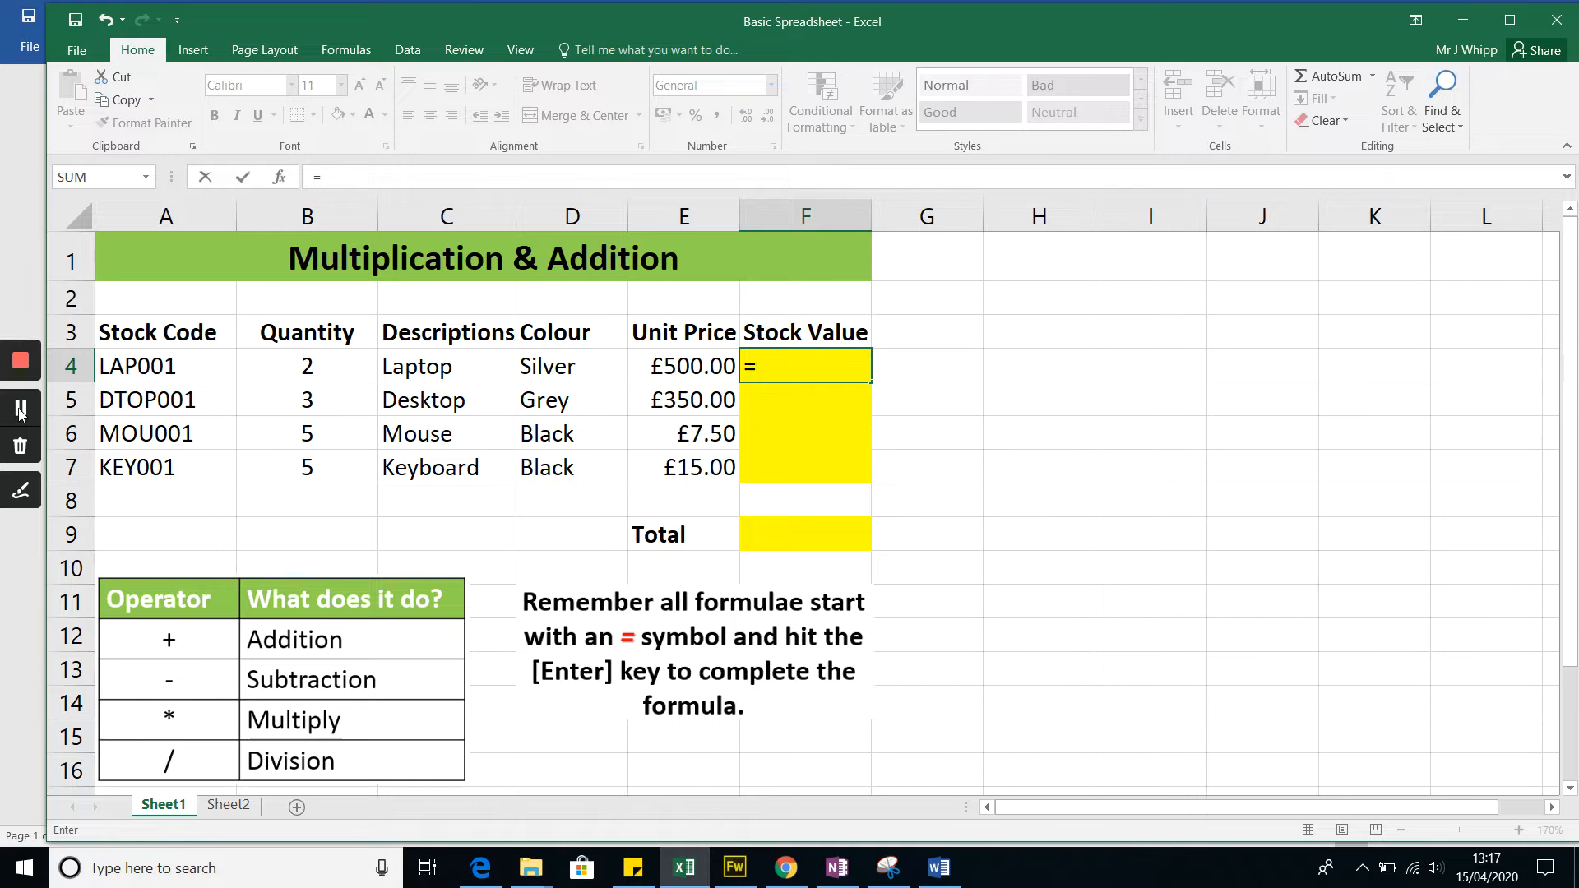
{"action": "left_click", "coordinate": [336, 366]}
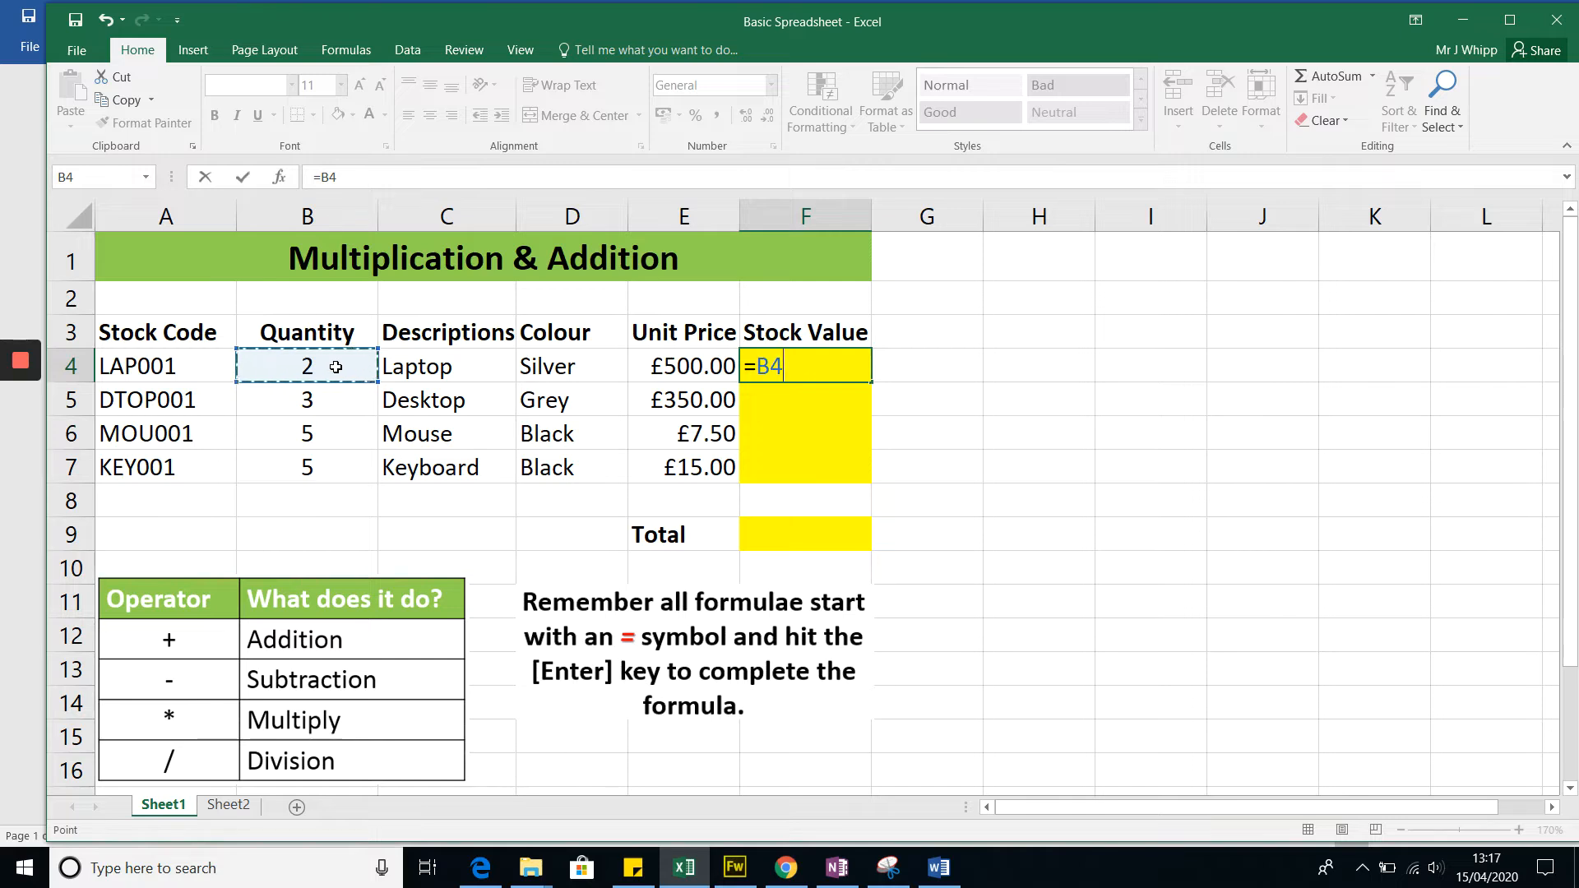
{"action": "type", "text": "*"}
{"action": "left_click", "coordinate": [689, 366]}
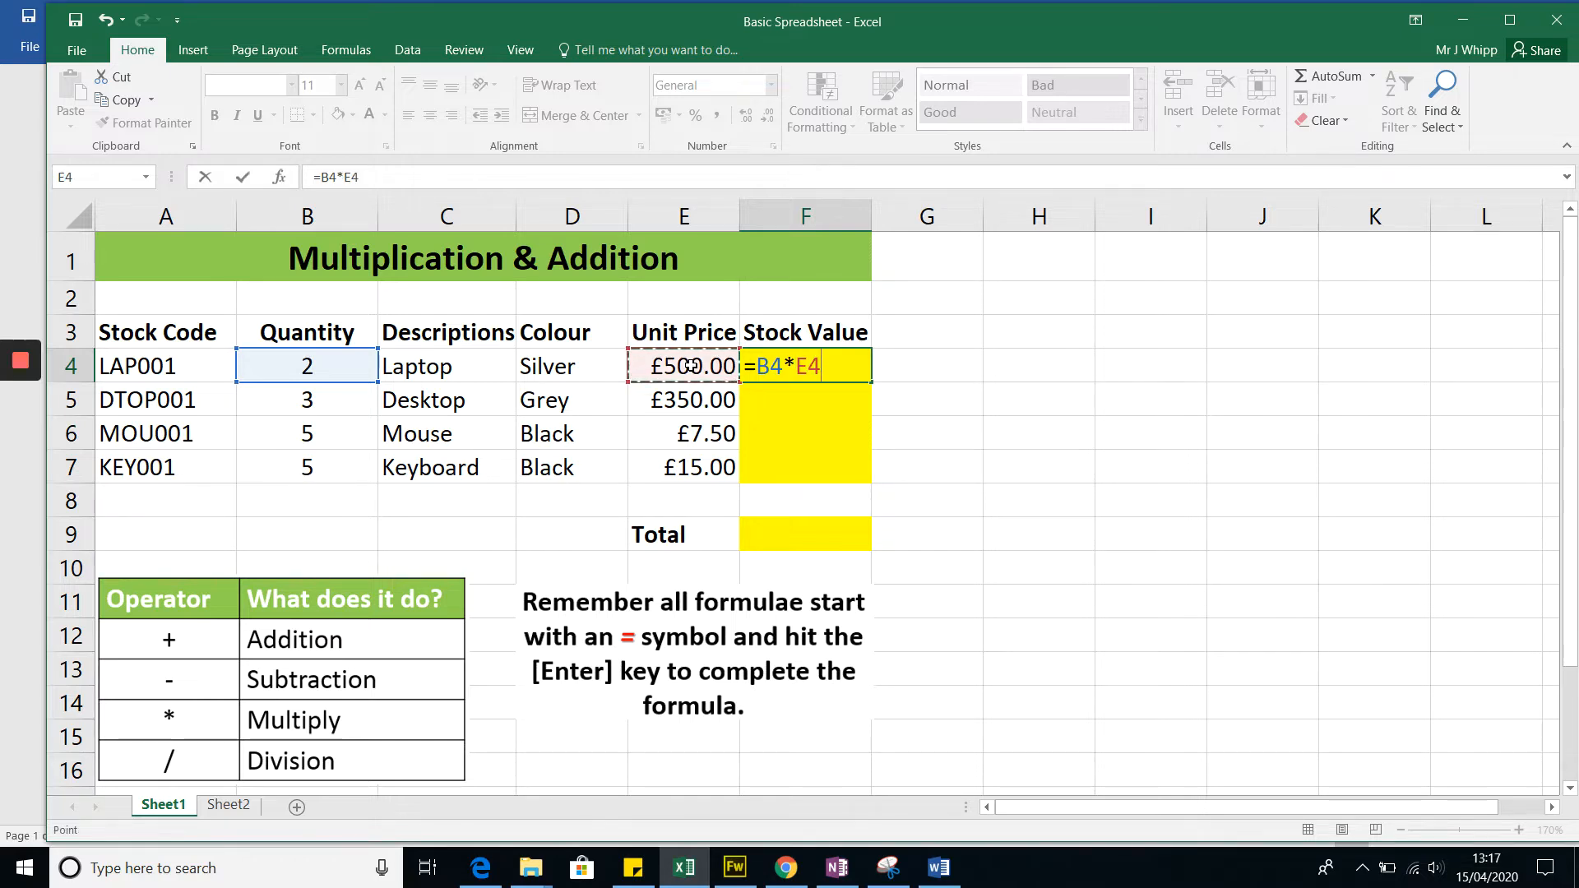
{"action": "key", "text": "Return"}
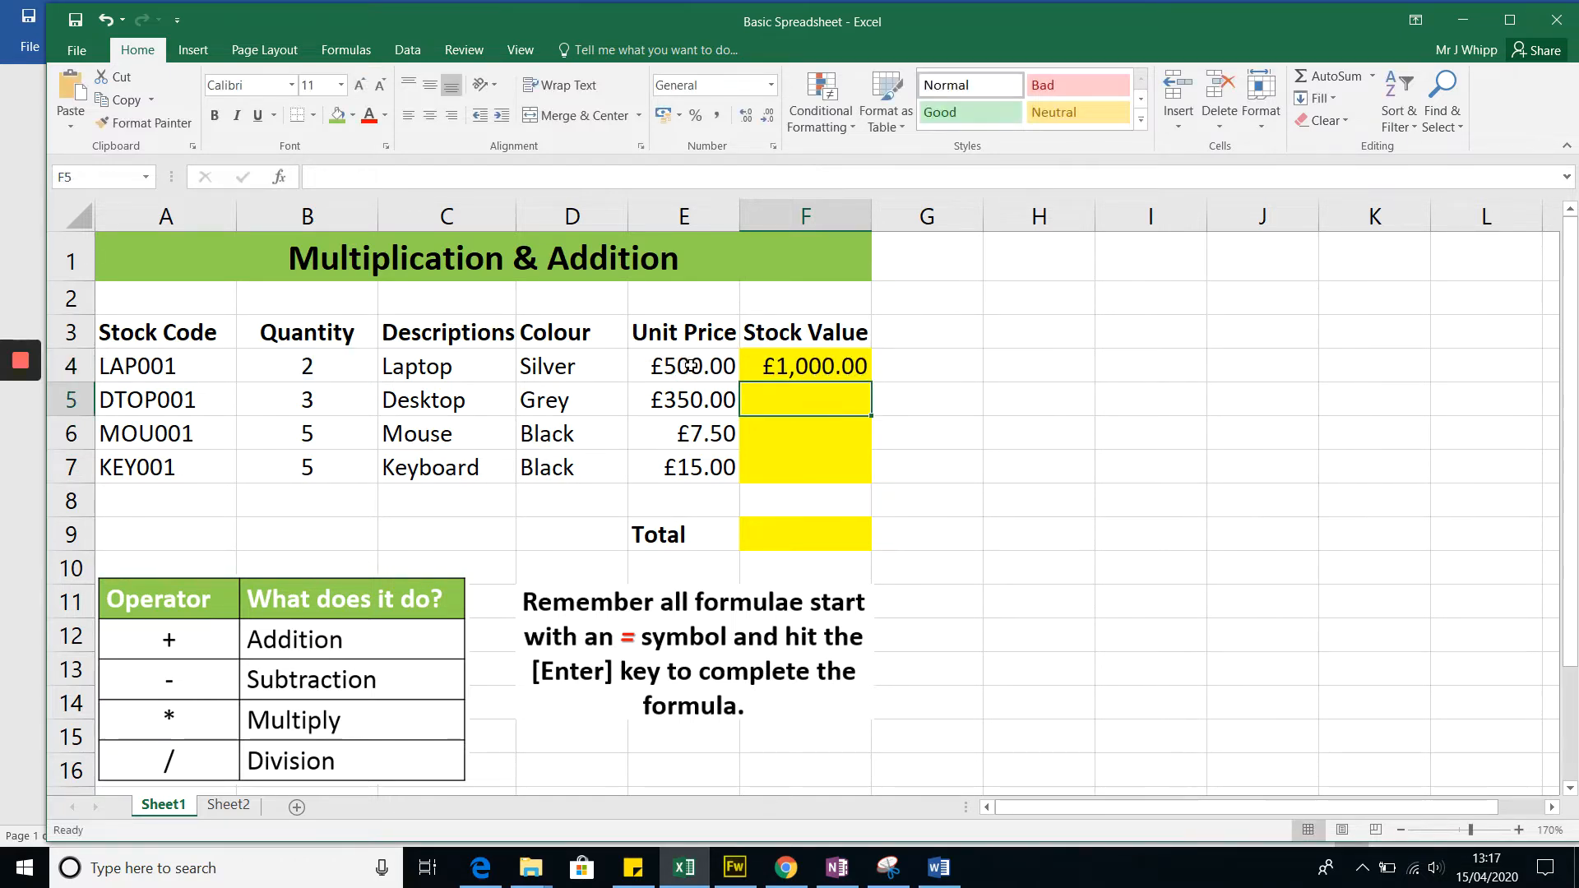
Step: Enter a formula in F5 that multiplies the desktop's quantity in B5 by its unit price in E5
{"action": "mouse_move", "coordinate": [19, 415]}
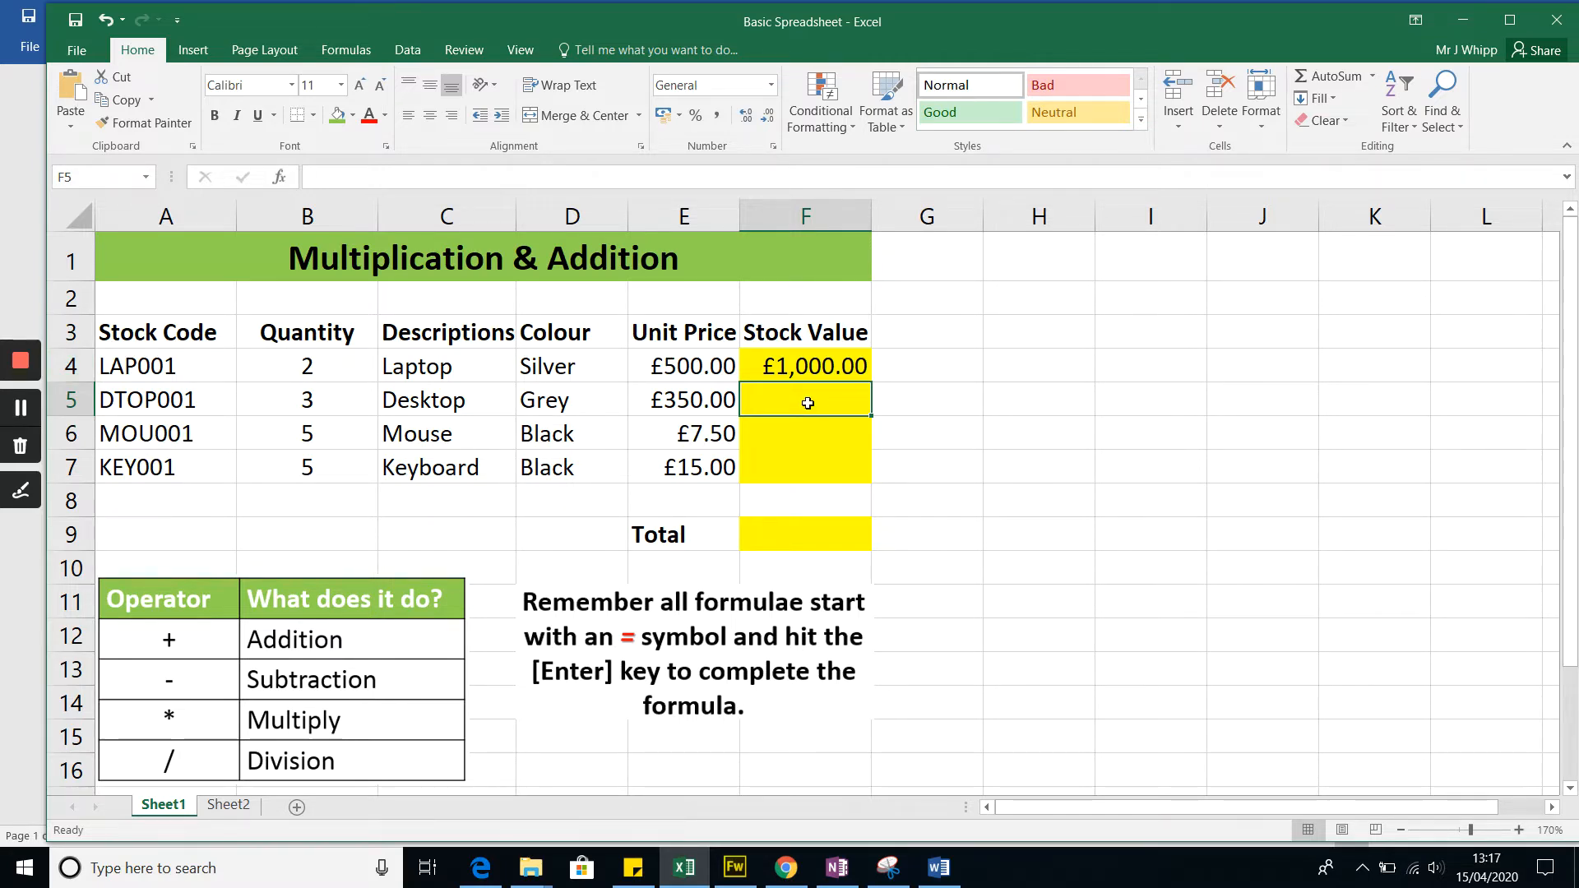
{"action": "type", "text": "="}
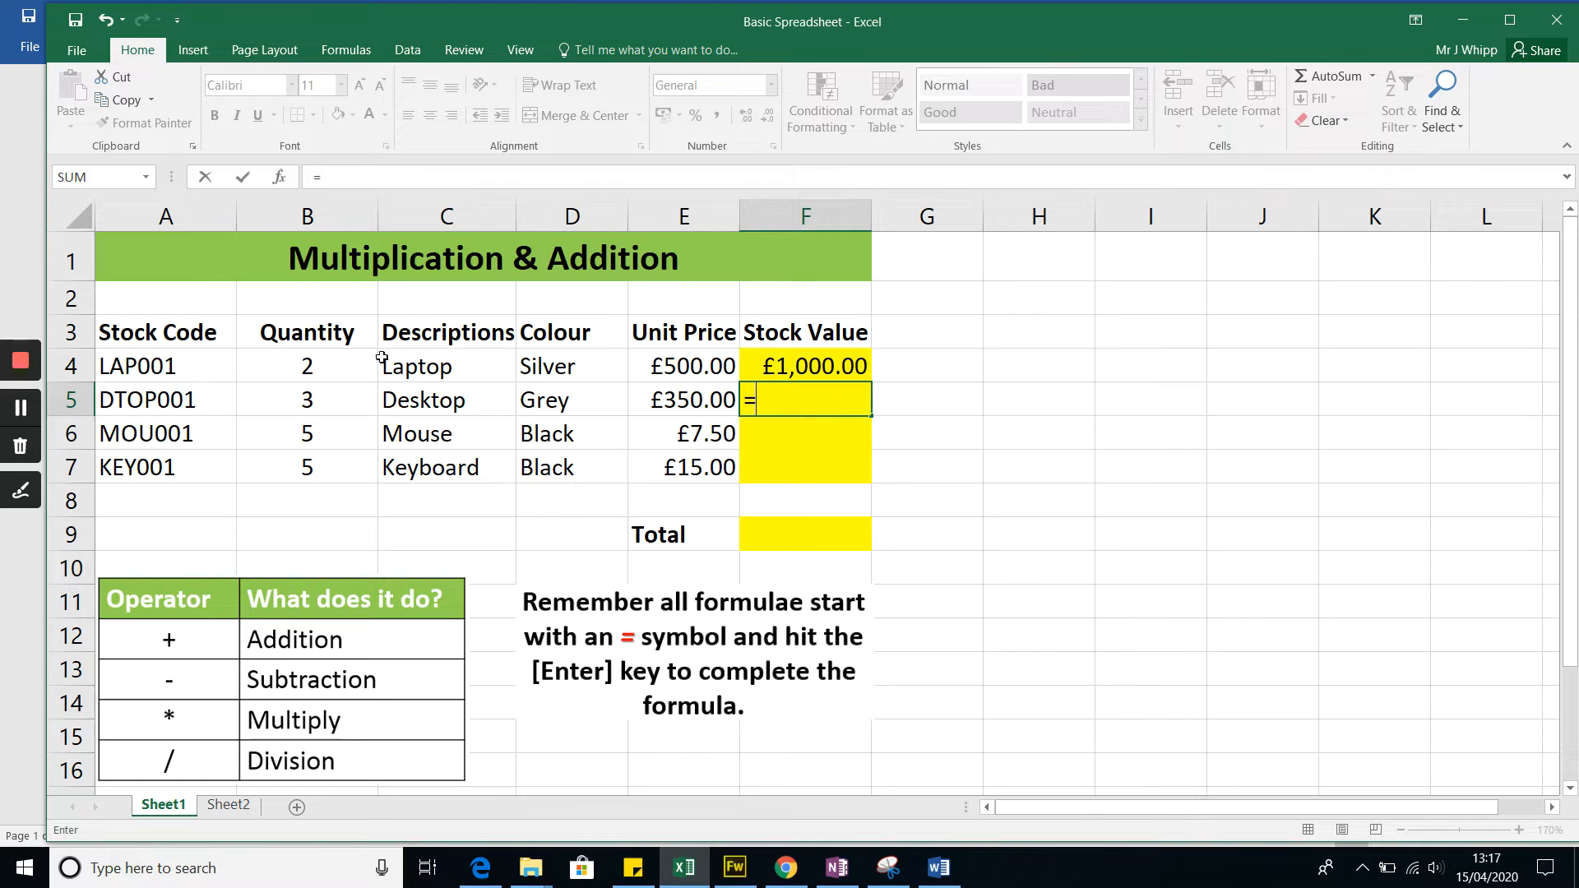
{"action": "left_click", "coordinate": [336, 401]}
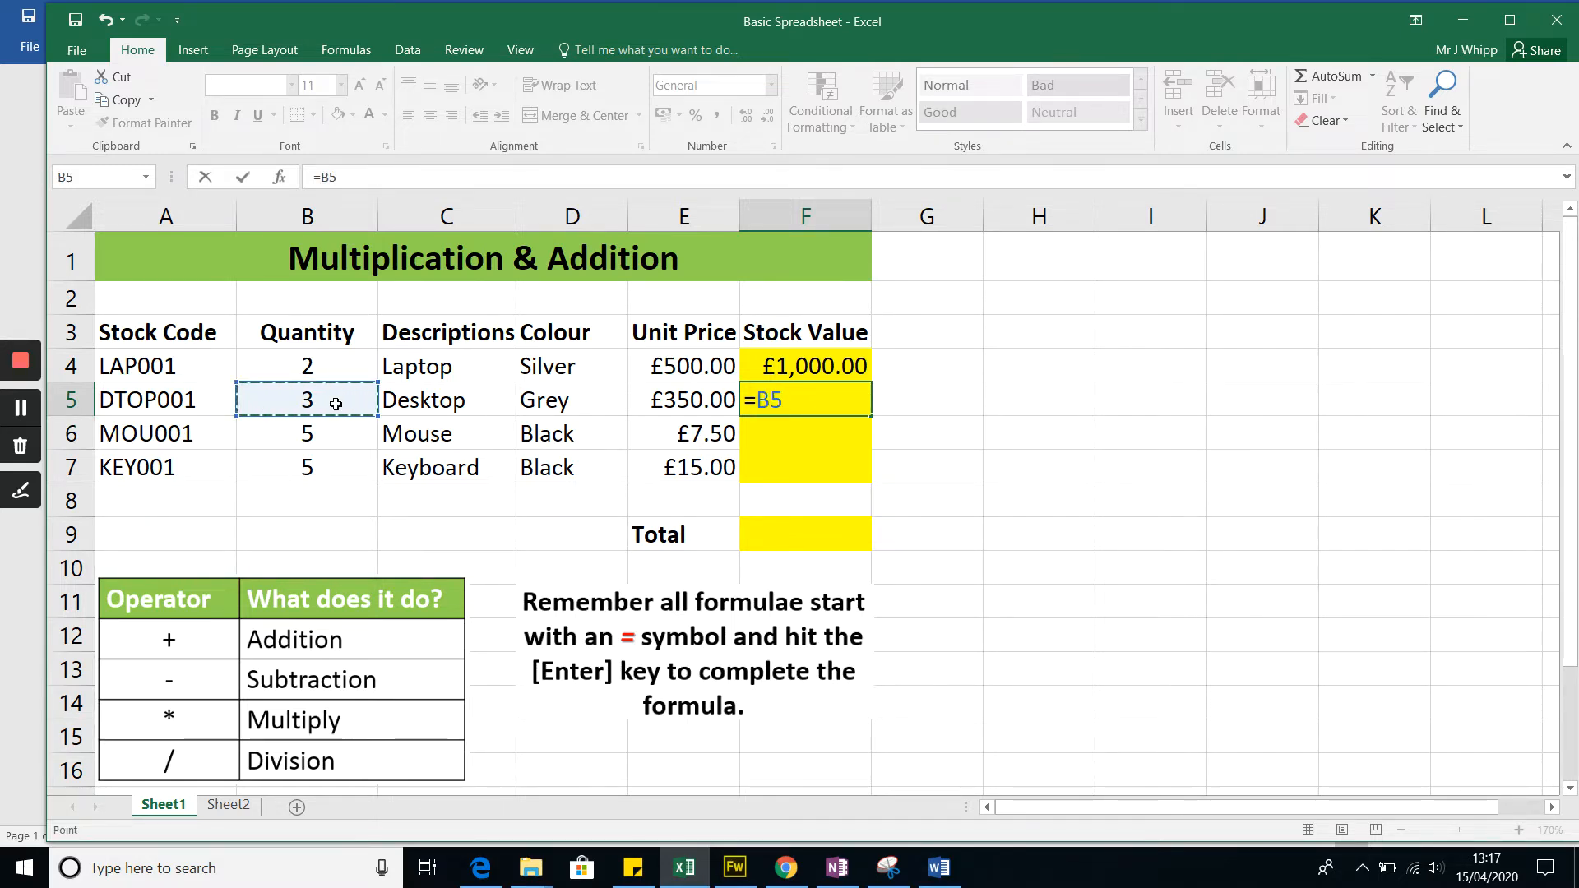
{"action": "type", "text": "*"}
{"action": "left_click", "coordinate": [691, 397]}
{"action": "key", "text": "Return"}
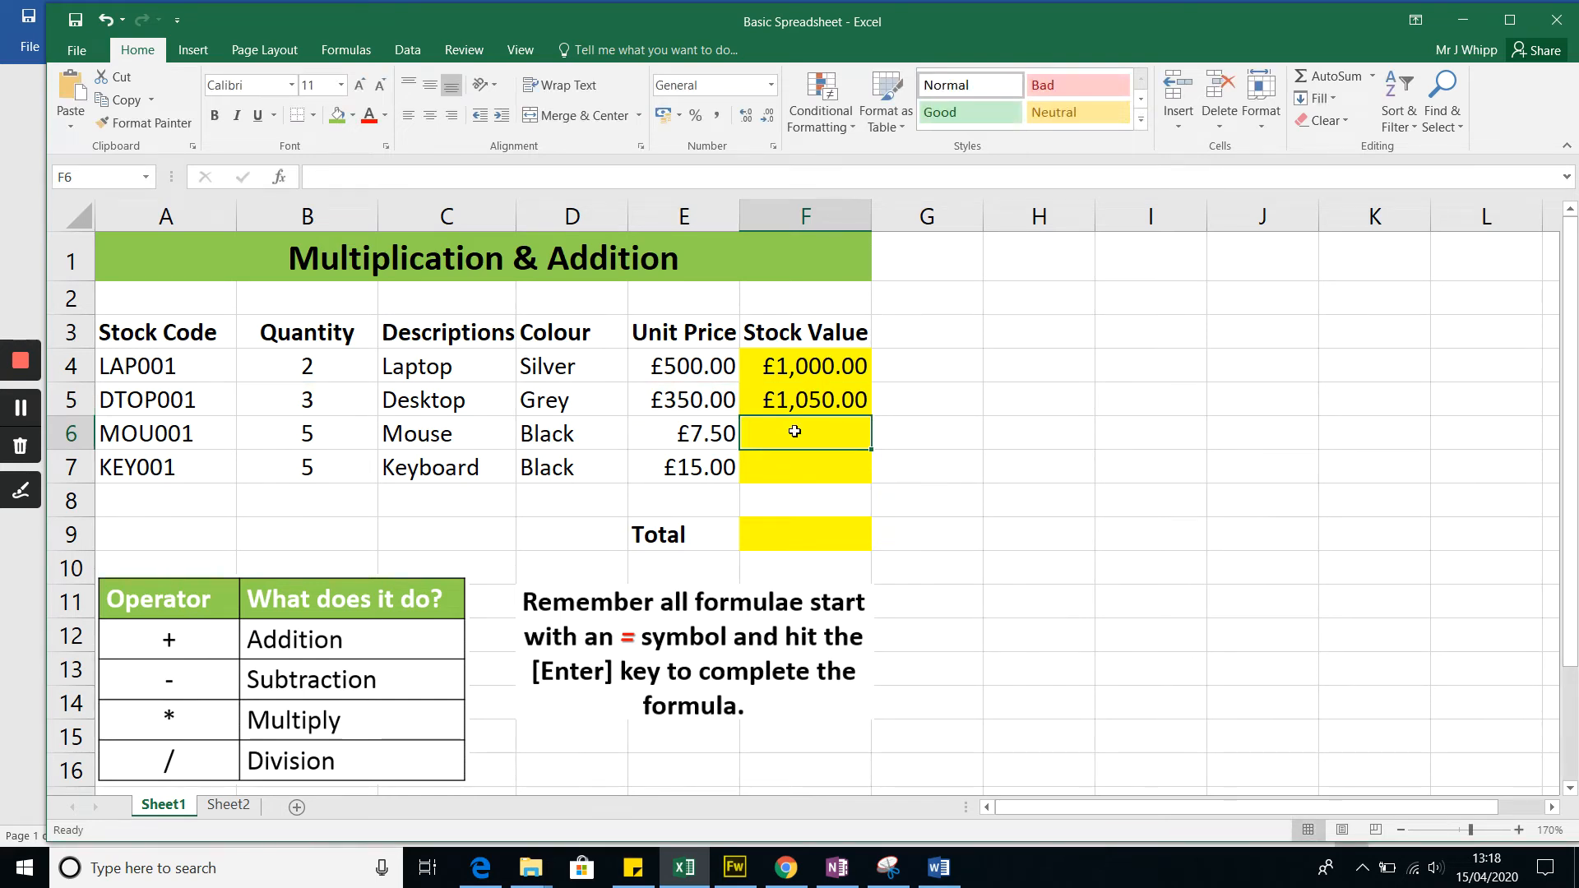
Step: Enter the mouse's stock value formula in F6, multiplying quantity B6 by unit price E6
{"action": "type", "text": "="}
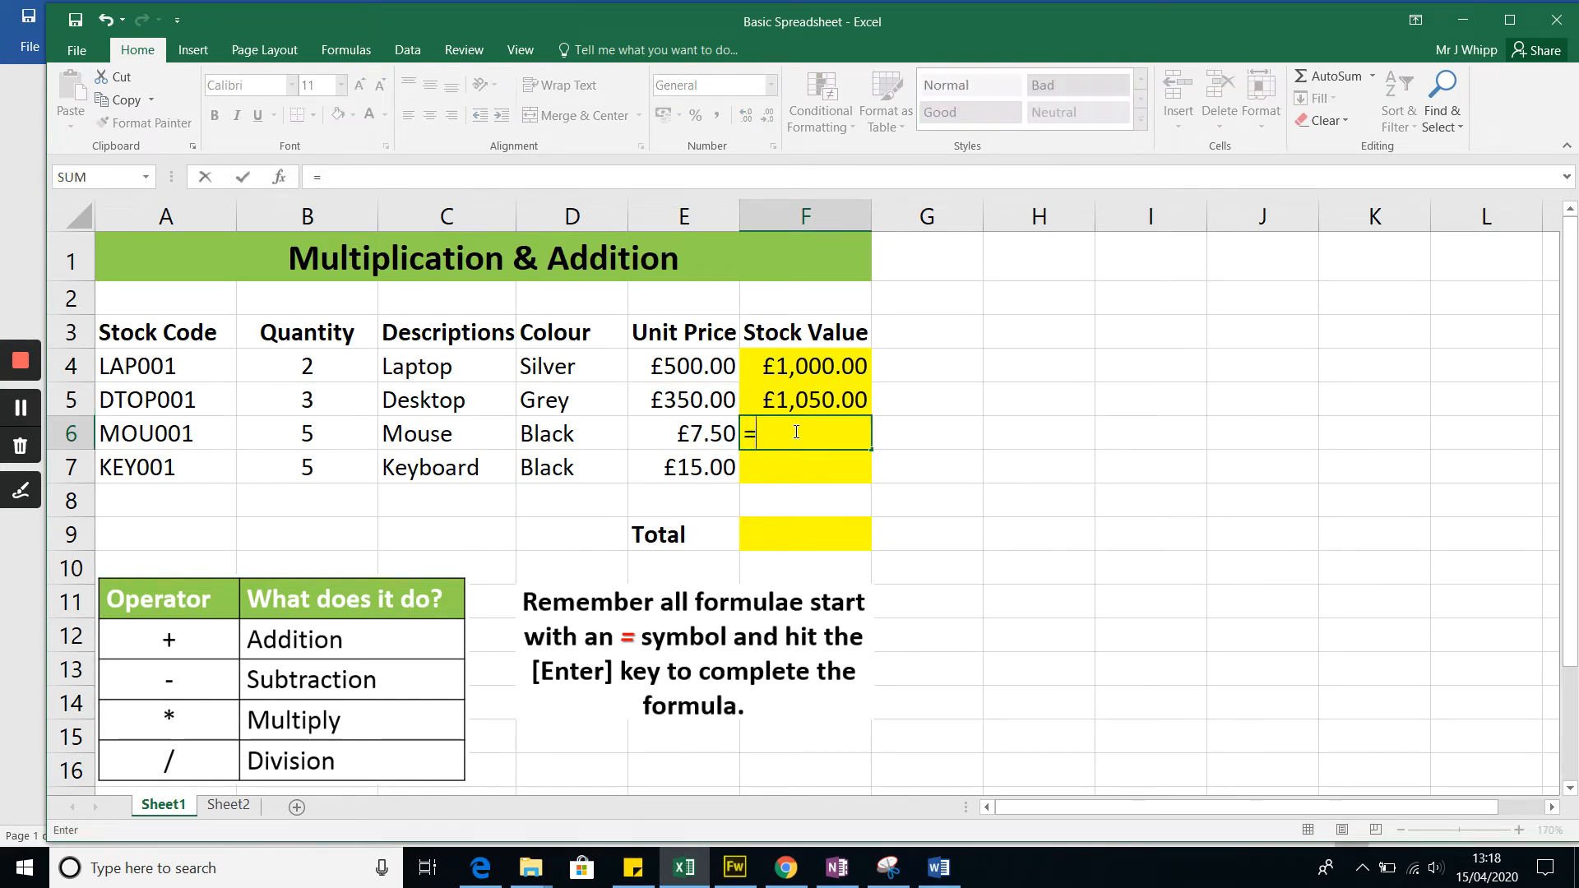
{"action": "left_click", "coordinate": [325, 432]}
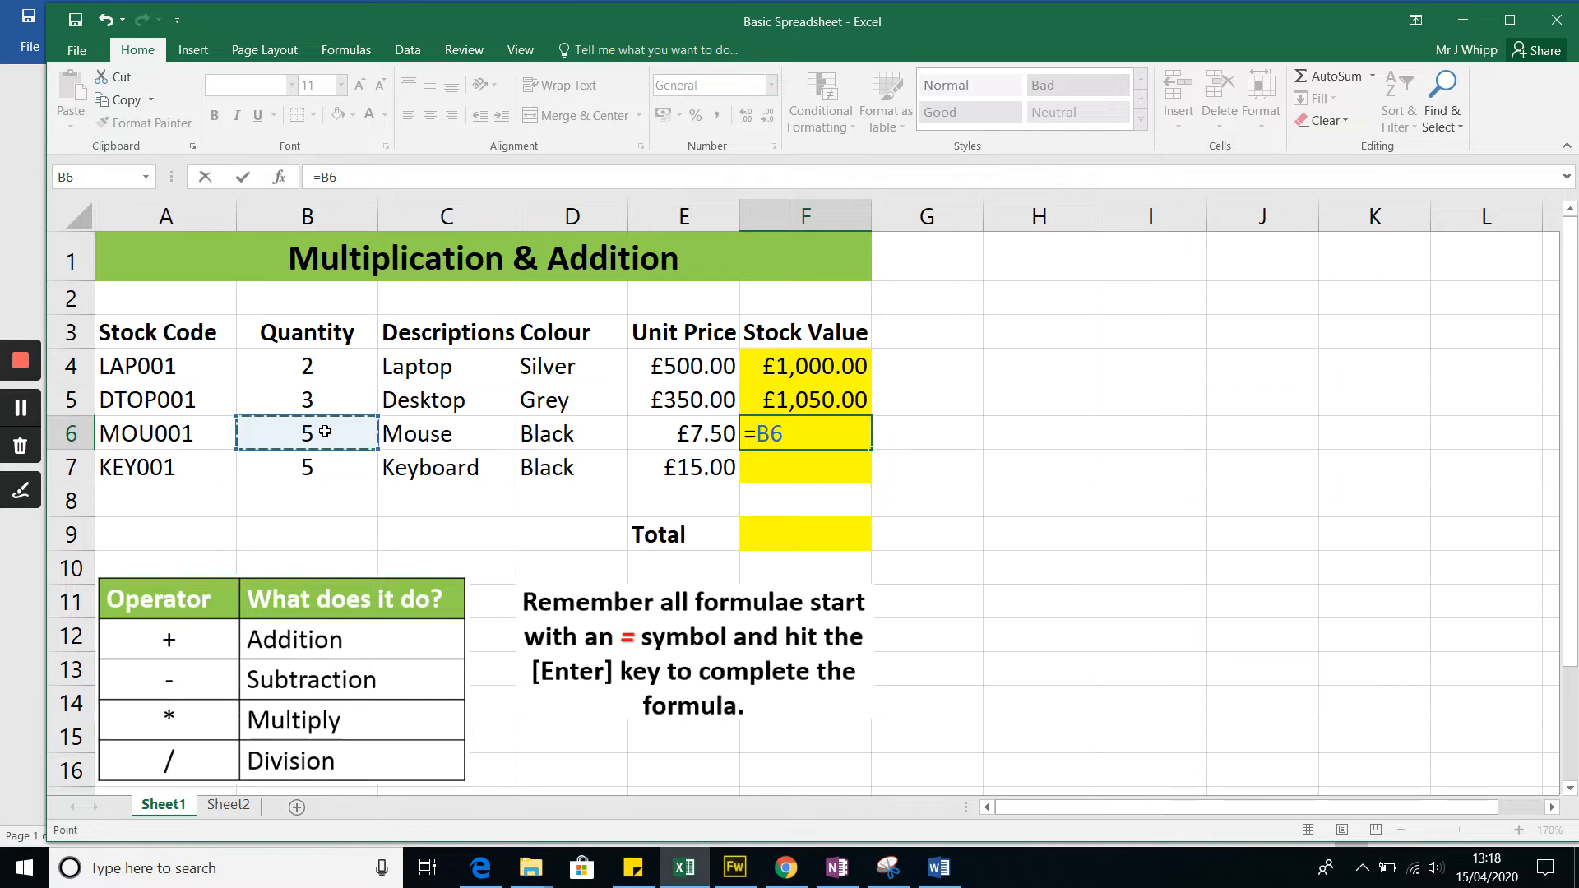
{"action": "type", "text": "*"}
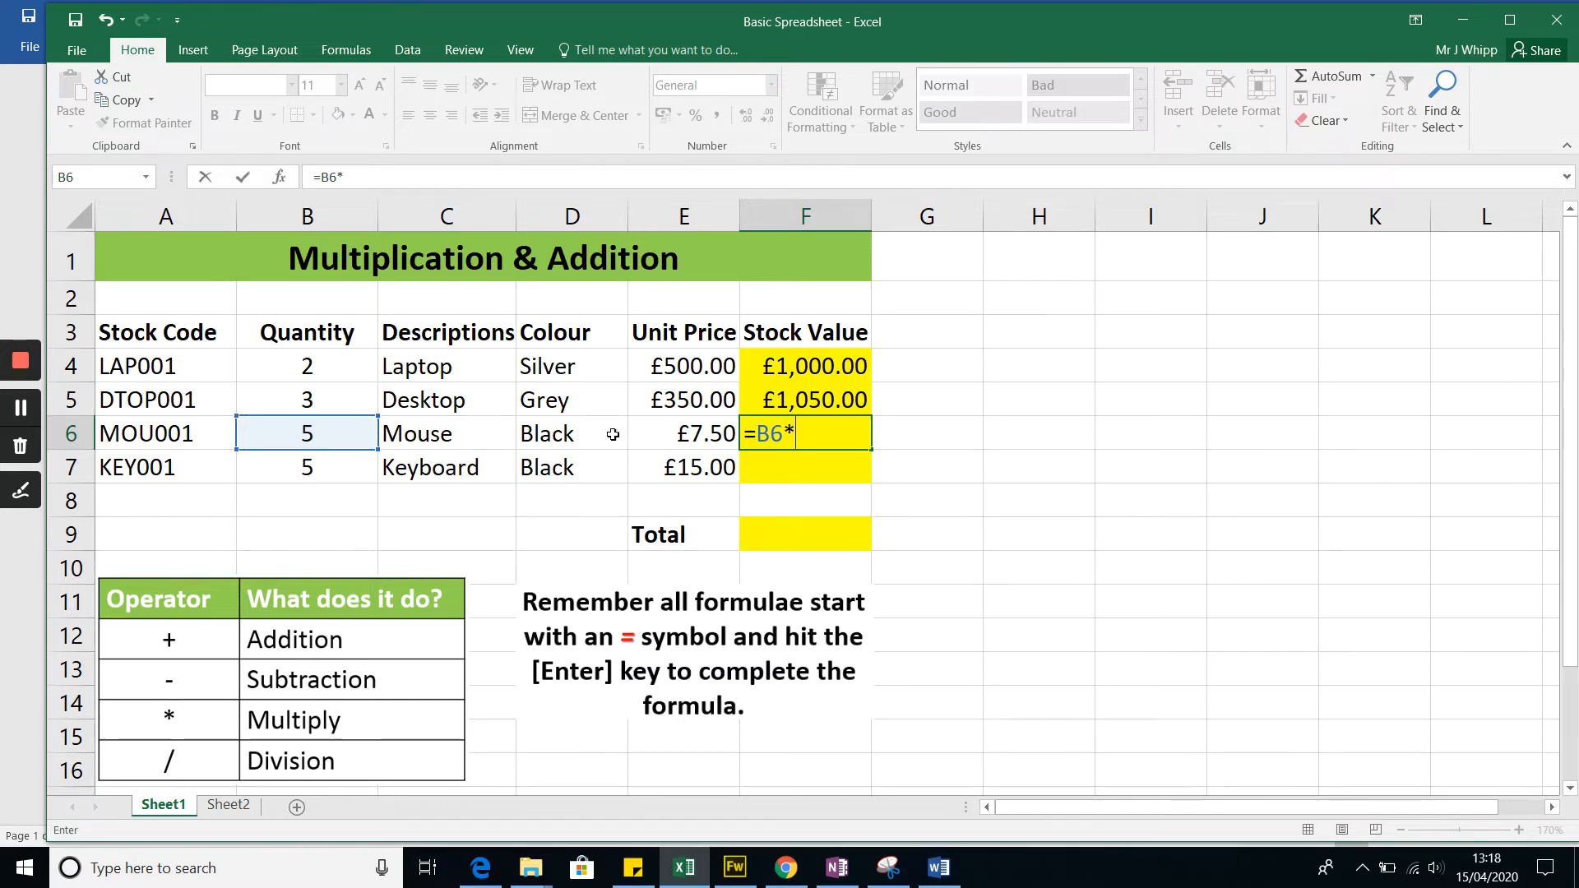
{"action": "left_click", "coordinate": [674, 435]}
{"action": "key", "text": "Return"}
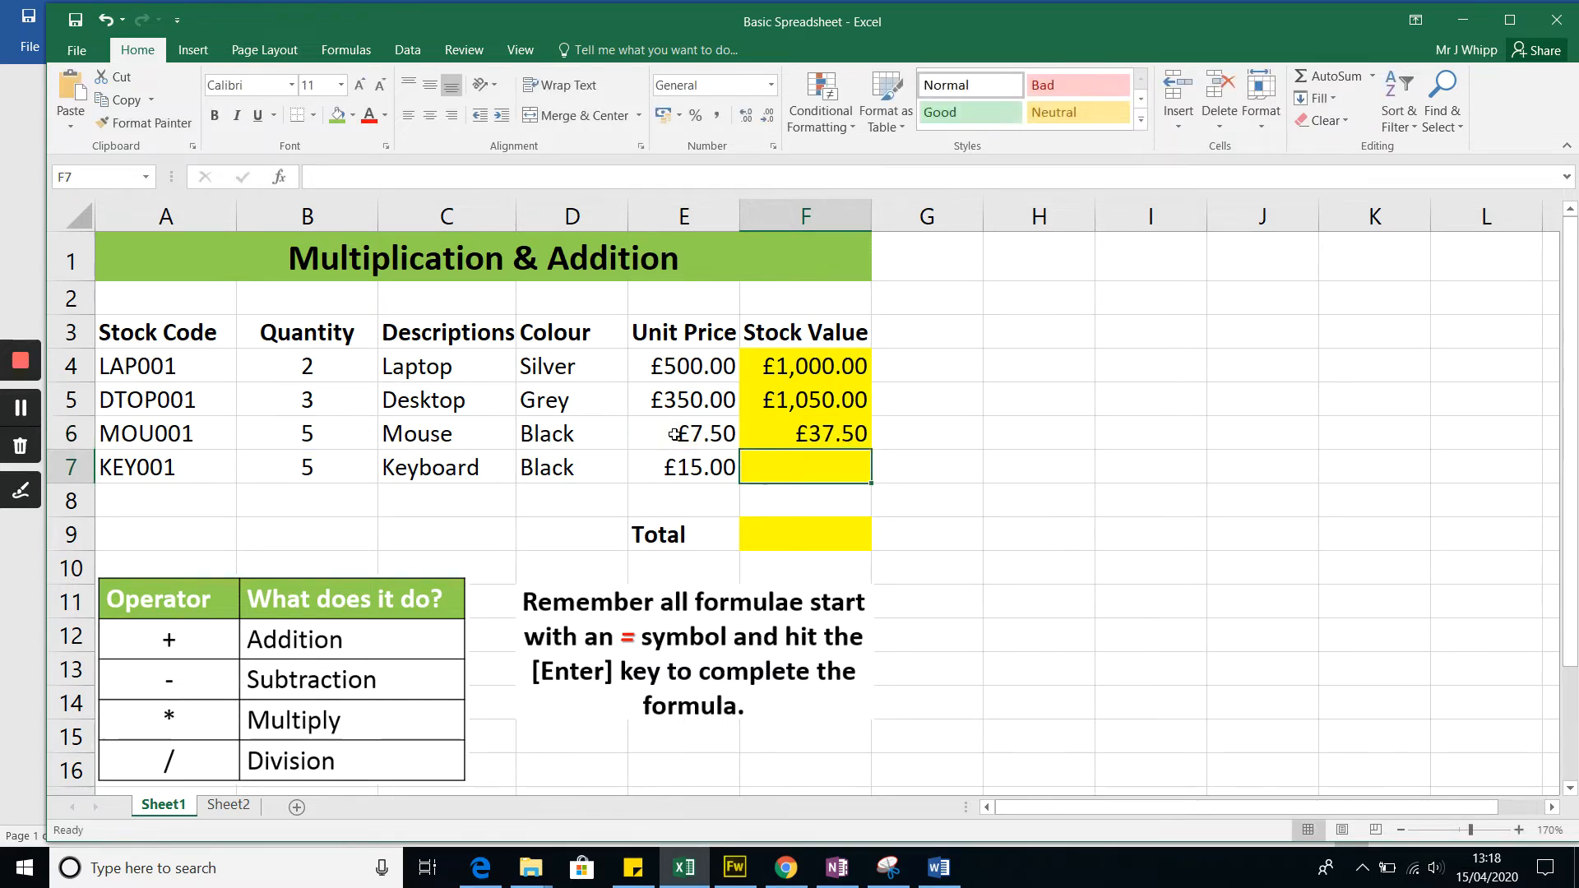
Step: Enter =B7*E7 in F7 to work out the keyboard's stock value
{"action": "type", "text": "="}
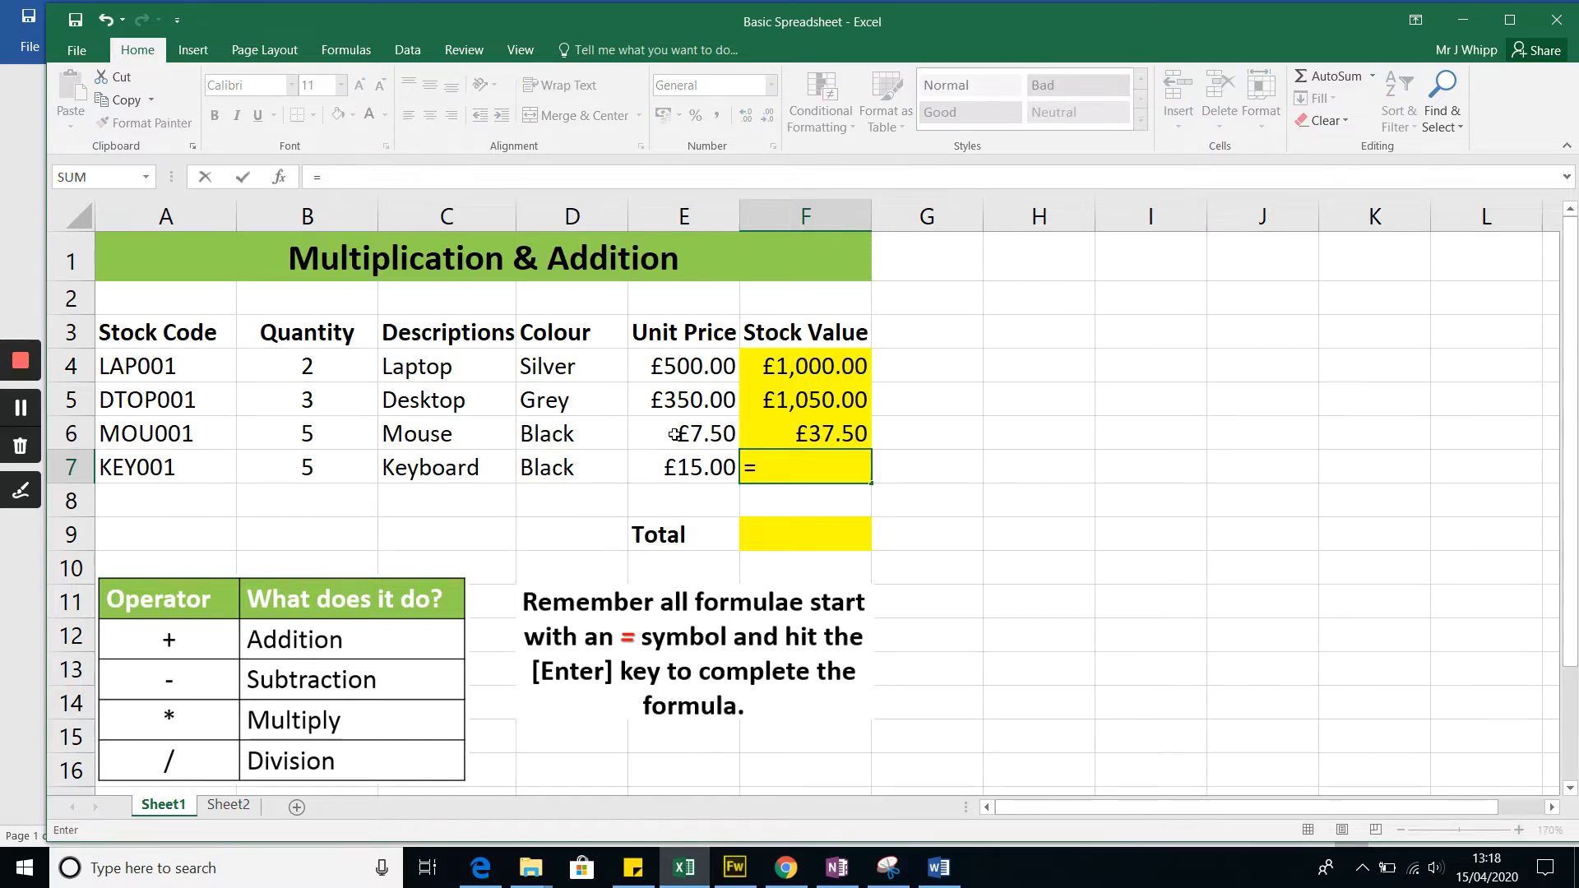
{"action": "left_click", "coordinate": [339, 478]}
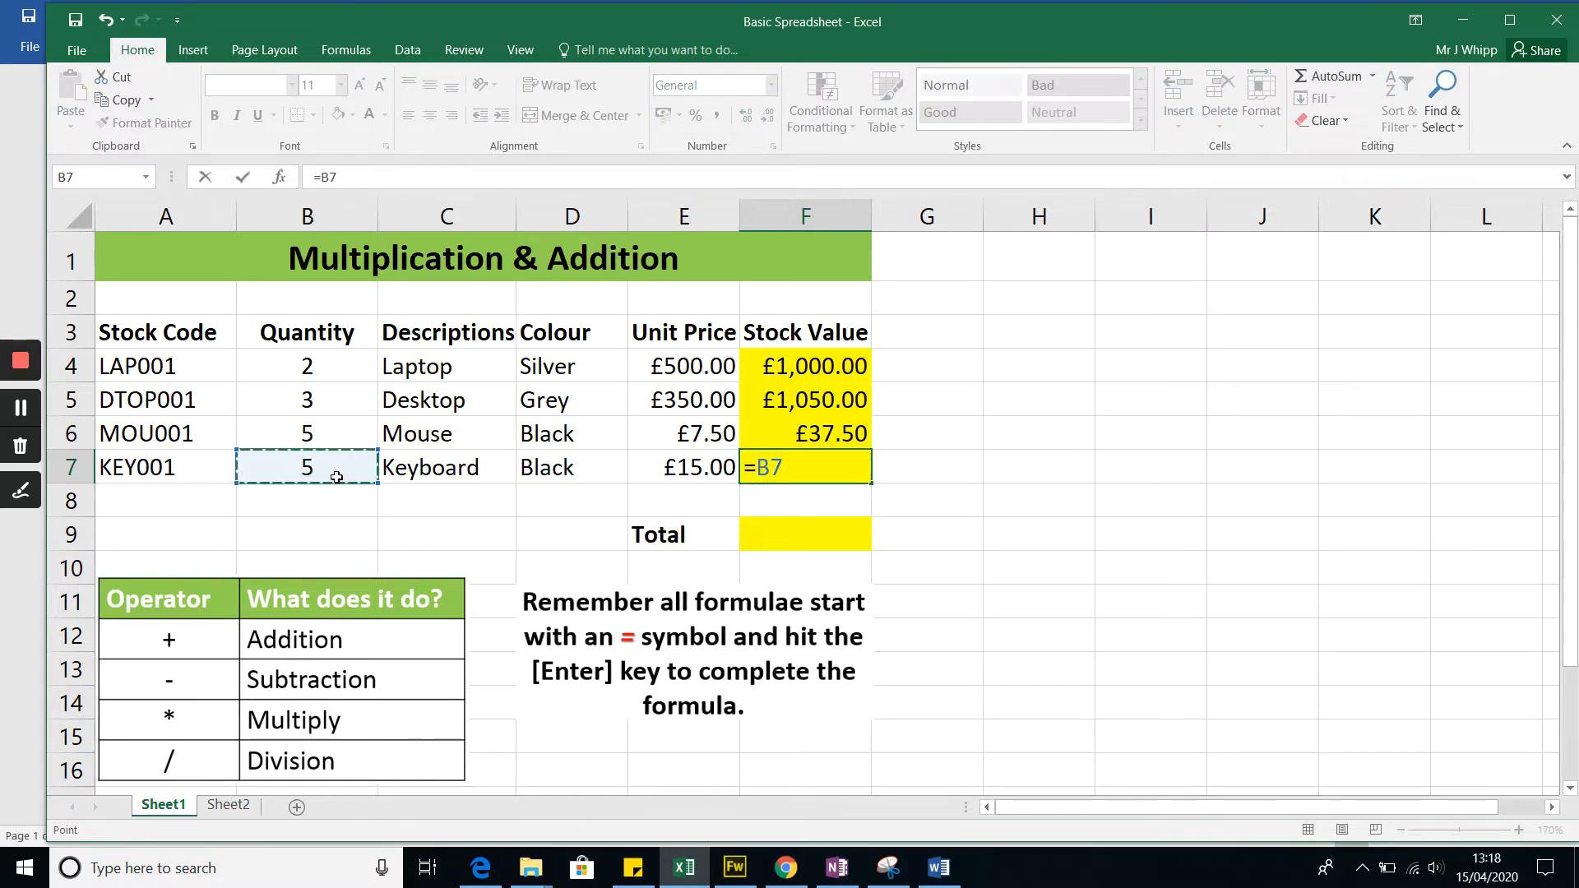
{"action": "type", "text": "*"}
{"action": "left_click", "coordinate": [642, 462]}
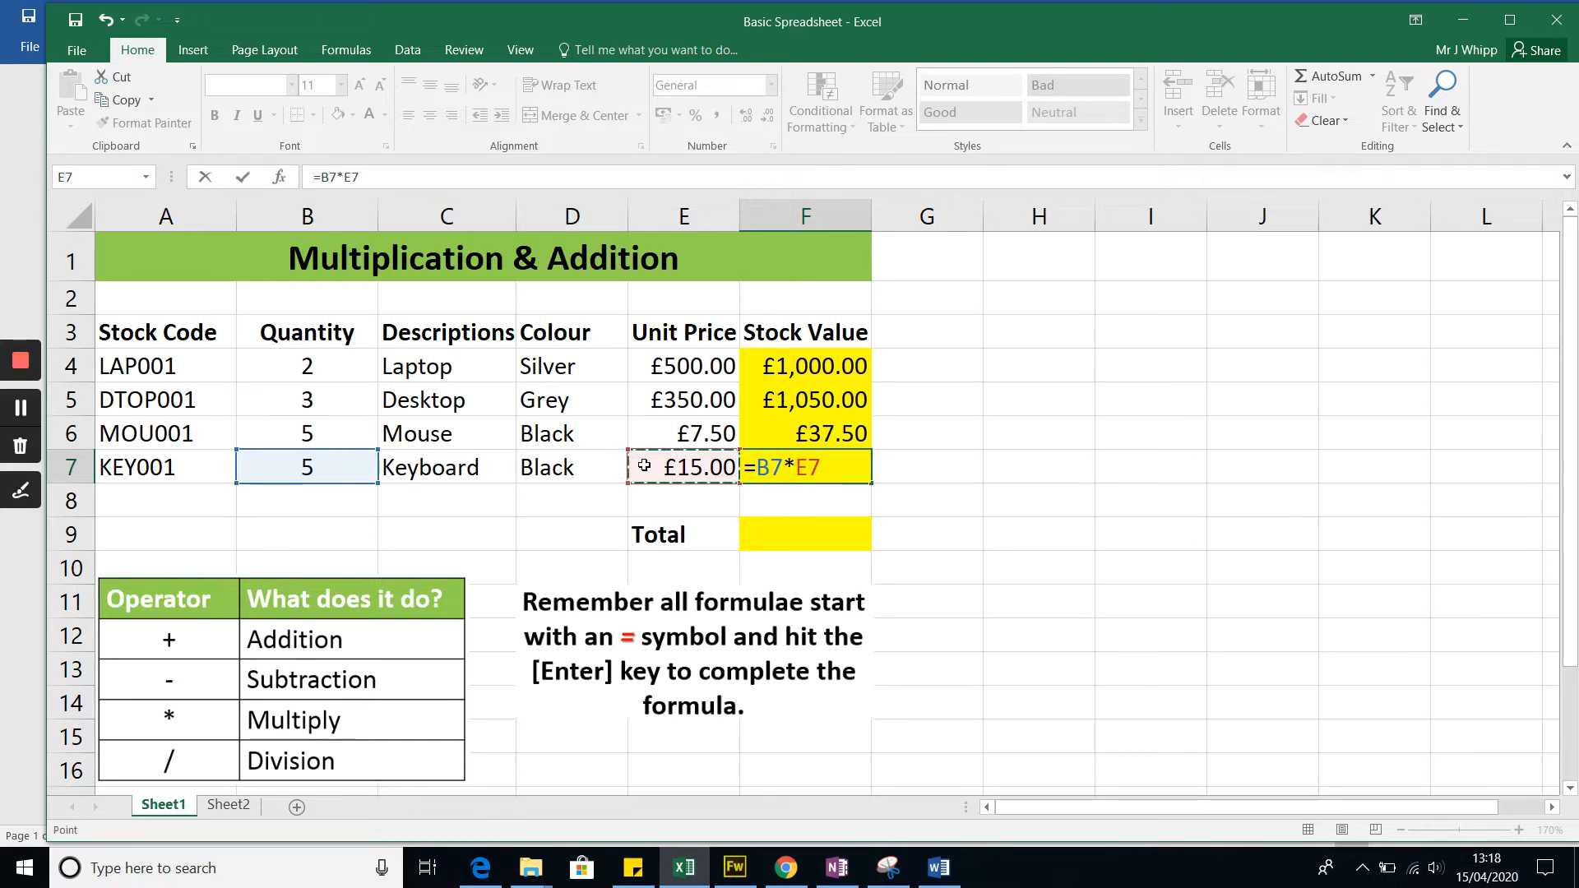
{"action": "key", "text": "Return"}
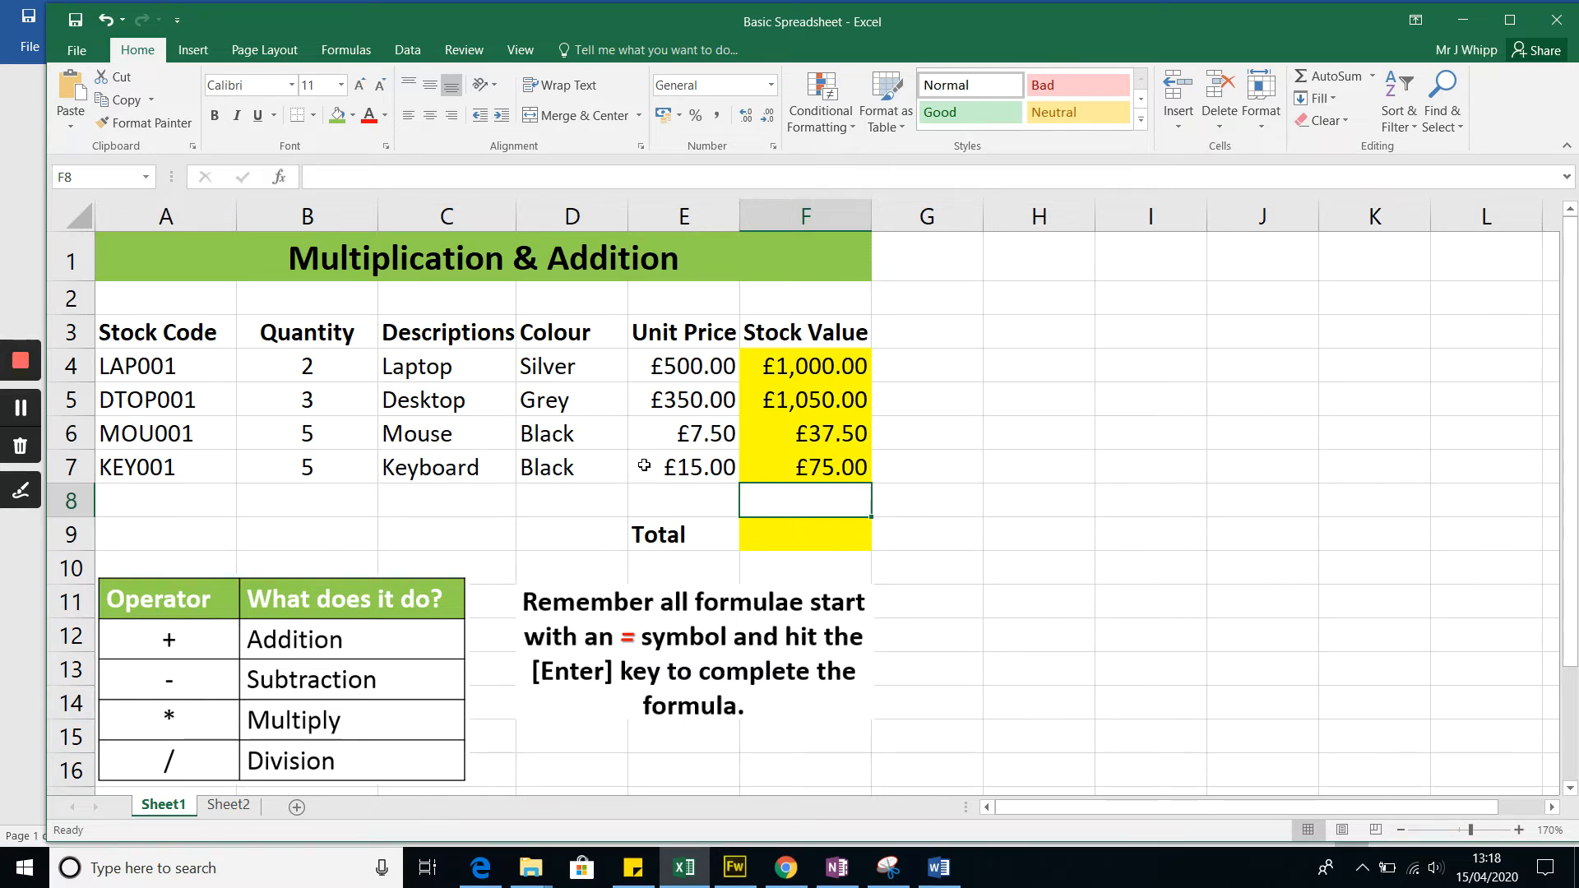
Step: Add up the four stock values in the Total cell F9 with the formula =F4+F5+F6+F7
{"action": "key", "text": "Down"}
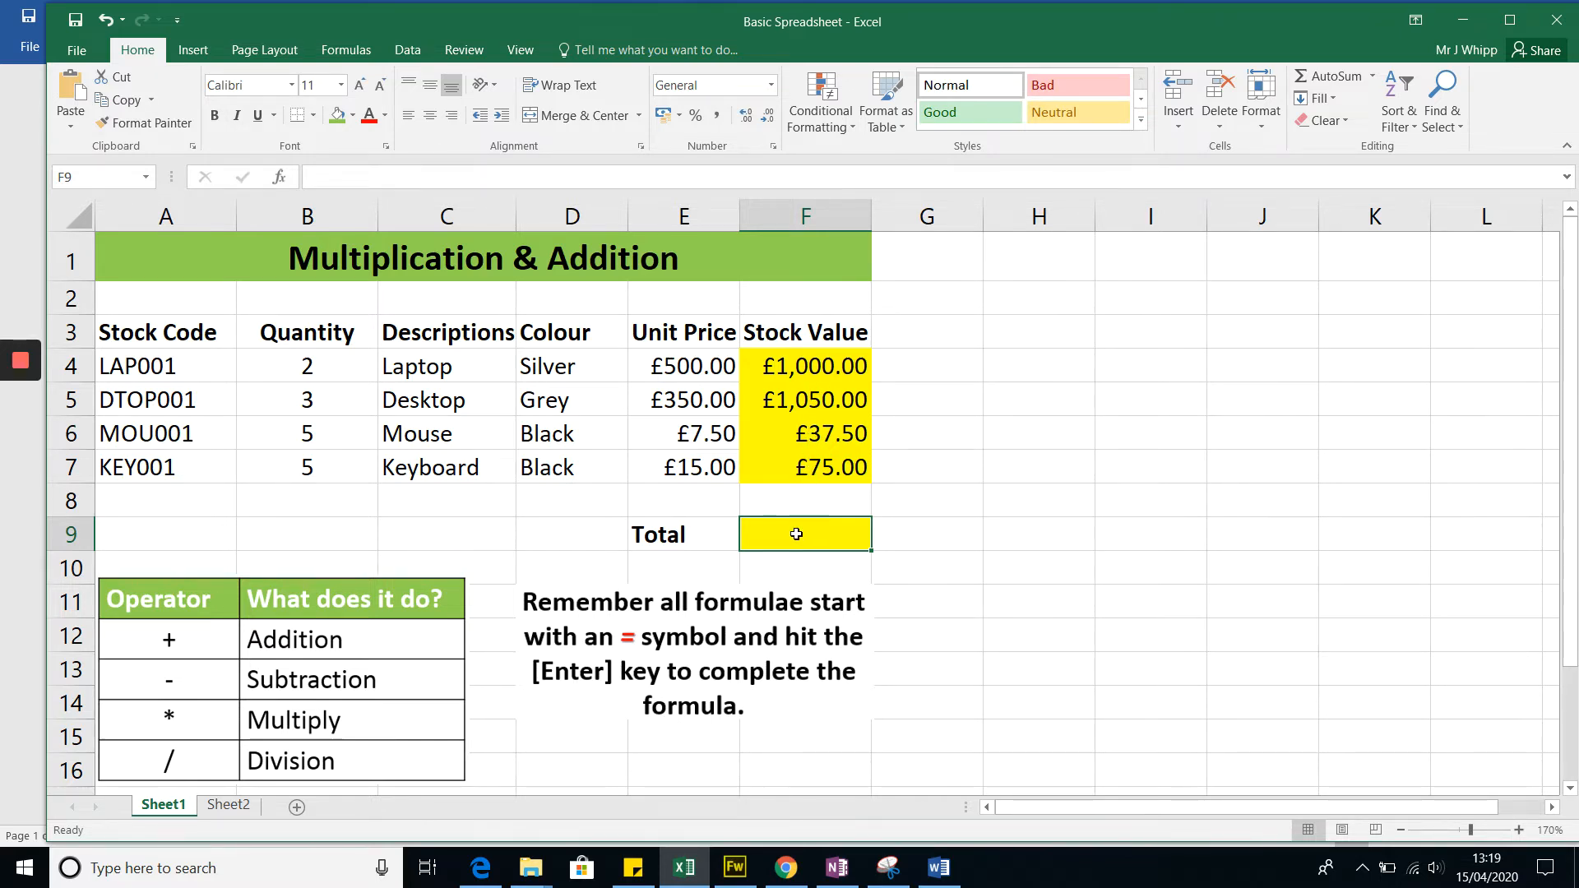
{"action": "type", "text": "="}
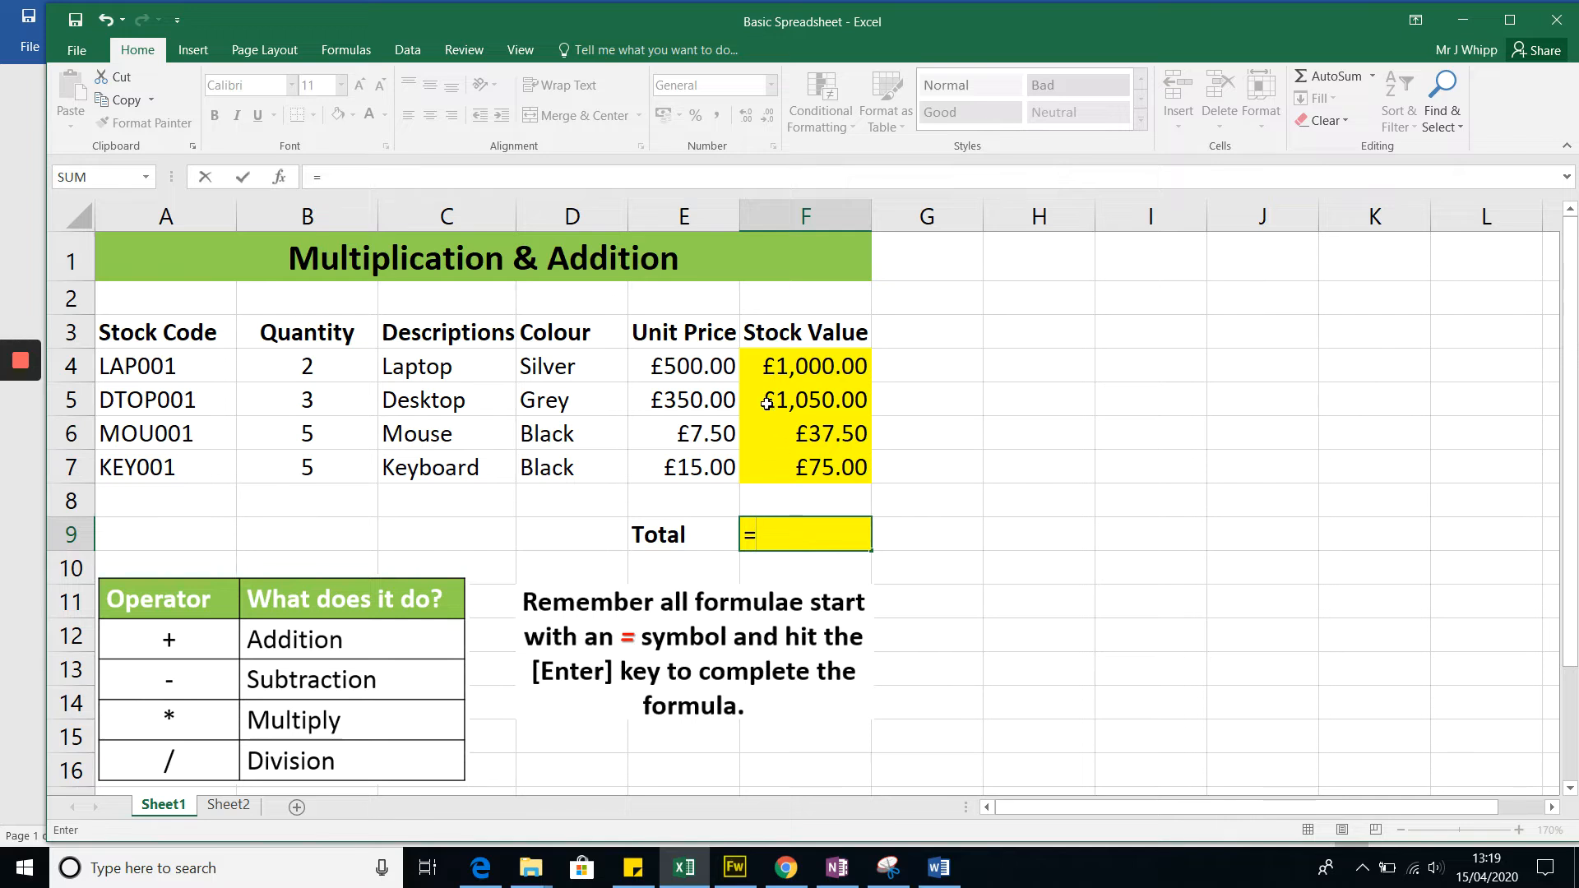
{"action": "left_click", "coordinate": [788, 366]}
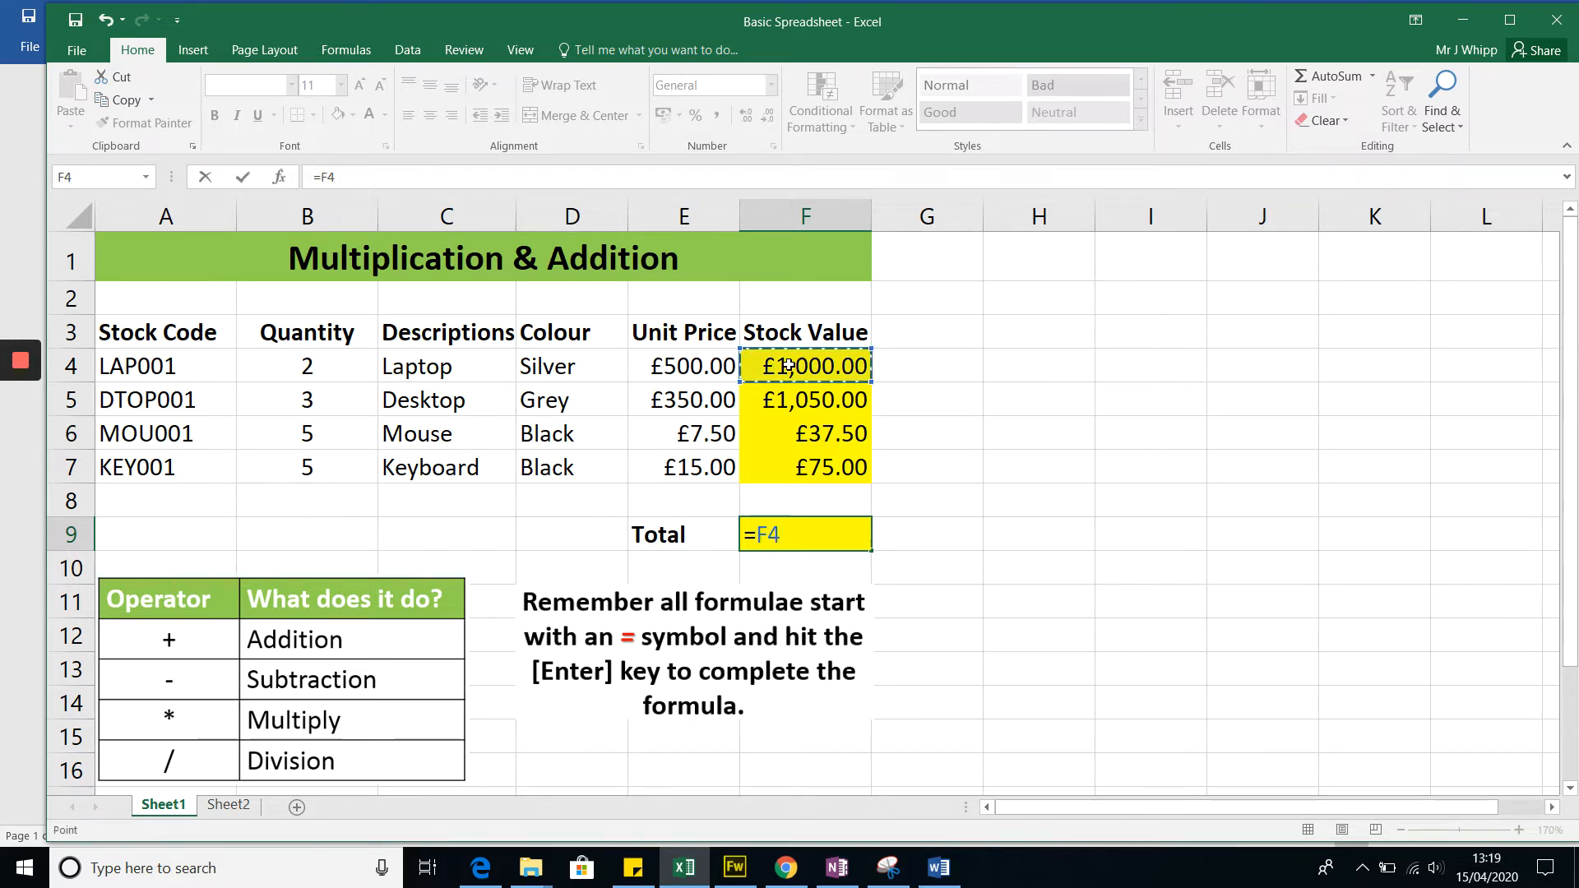
{"action": "type", "text": "+"}
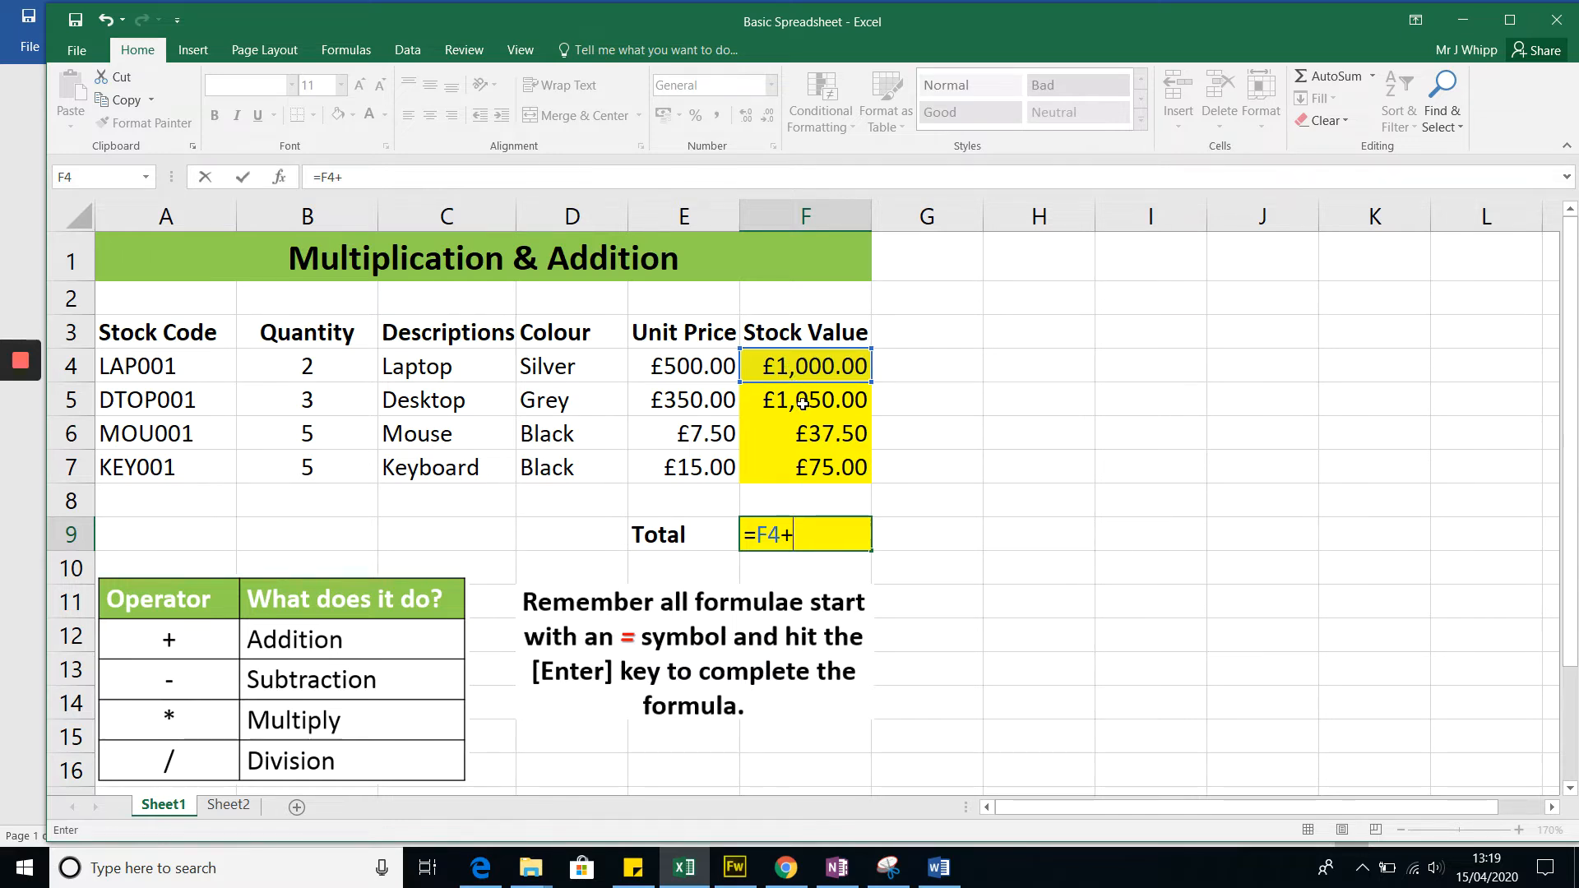
{"action": "left_click", "coordinate": [804, 402]}
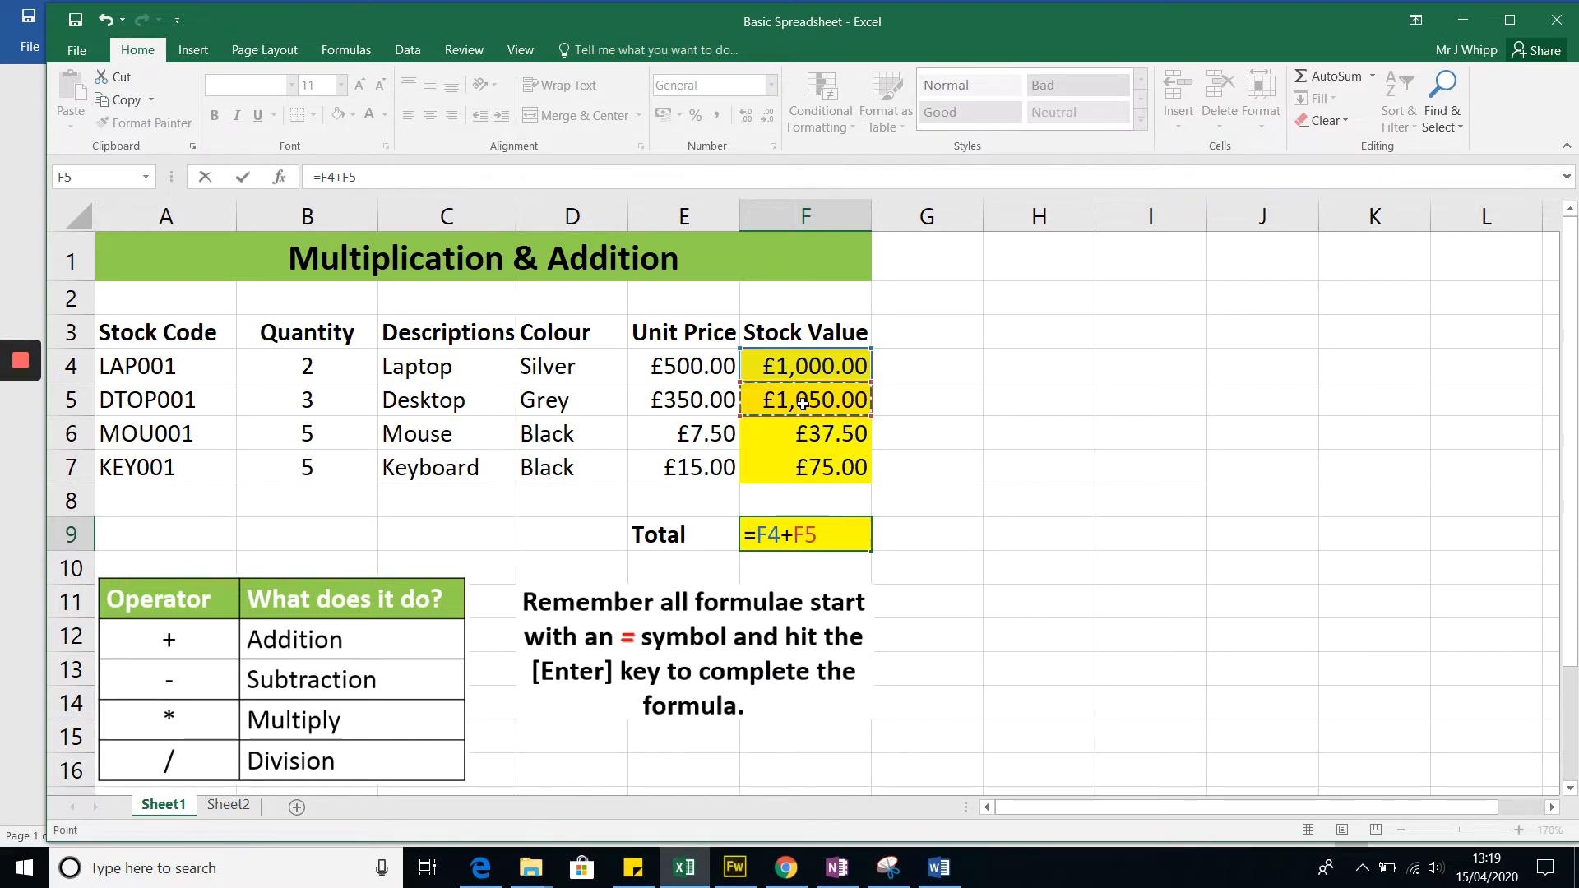
{"action": "type", "text": "+"}
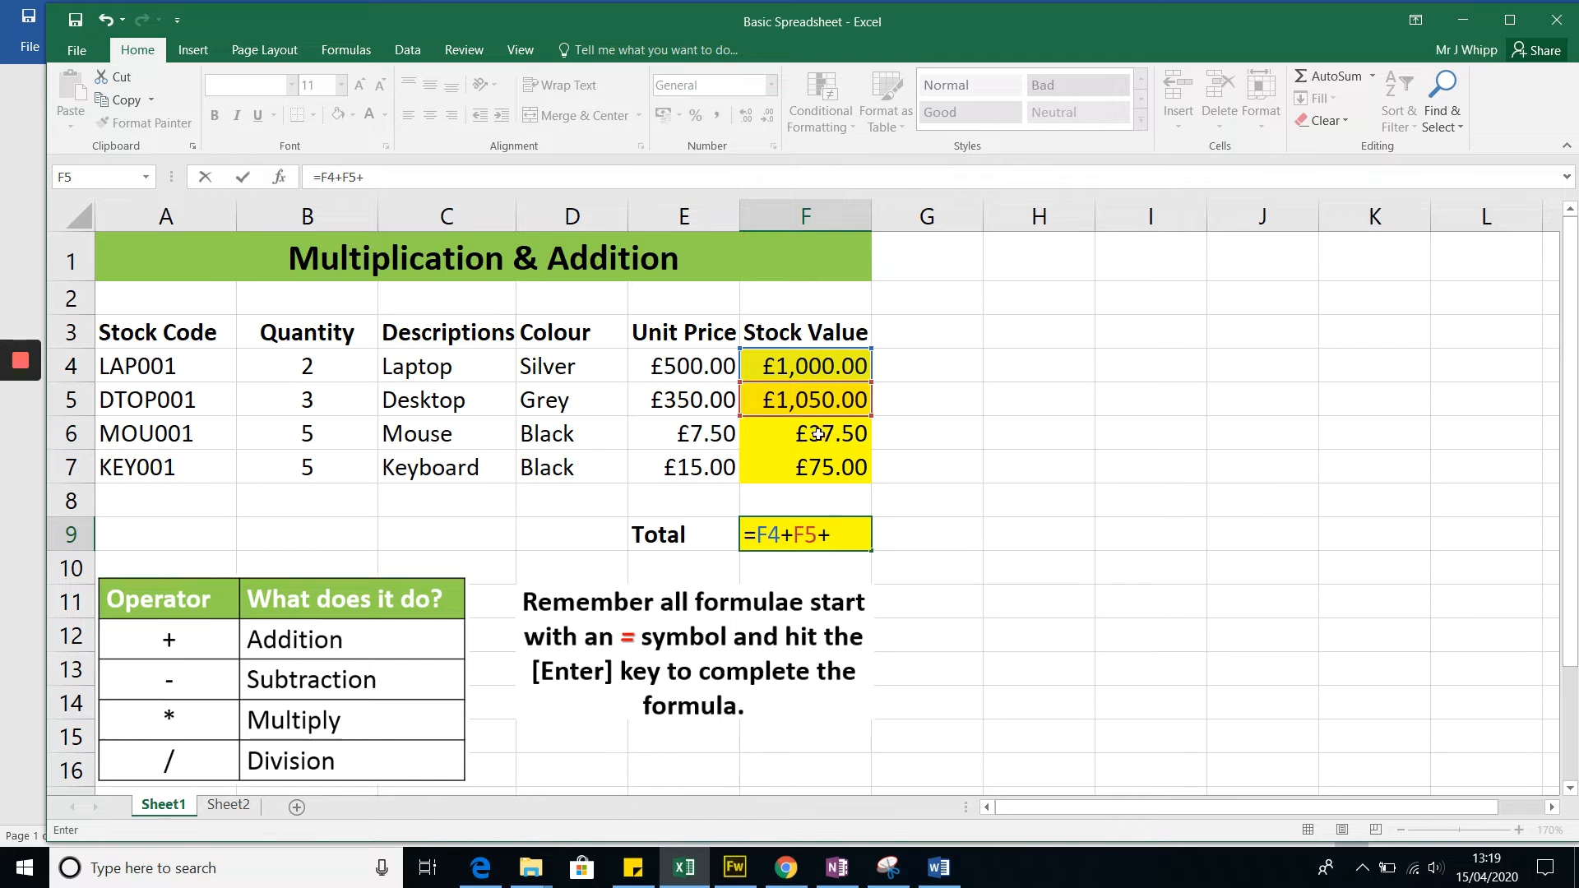
{"action": "left_click", "coordinate": [817, 434]}
{"action": "type", "text": "+"}
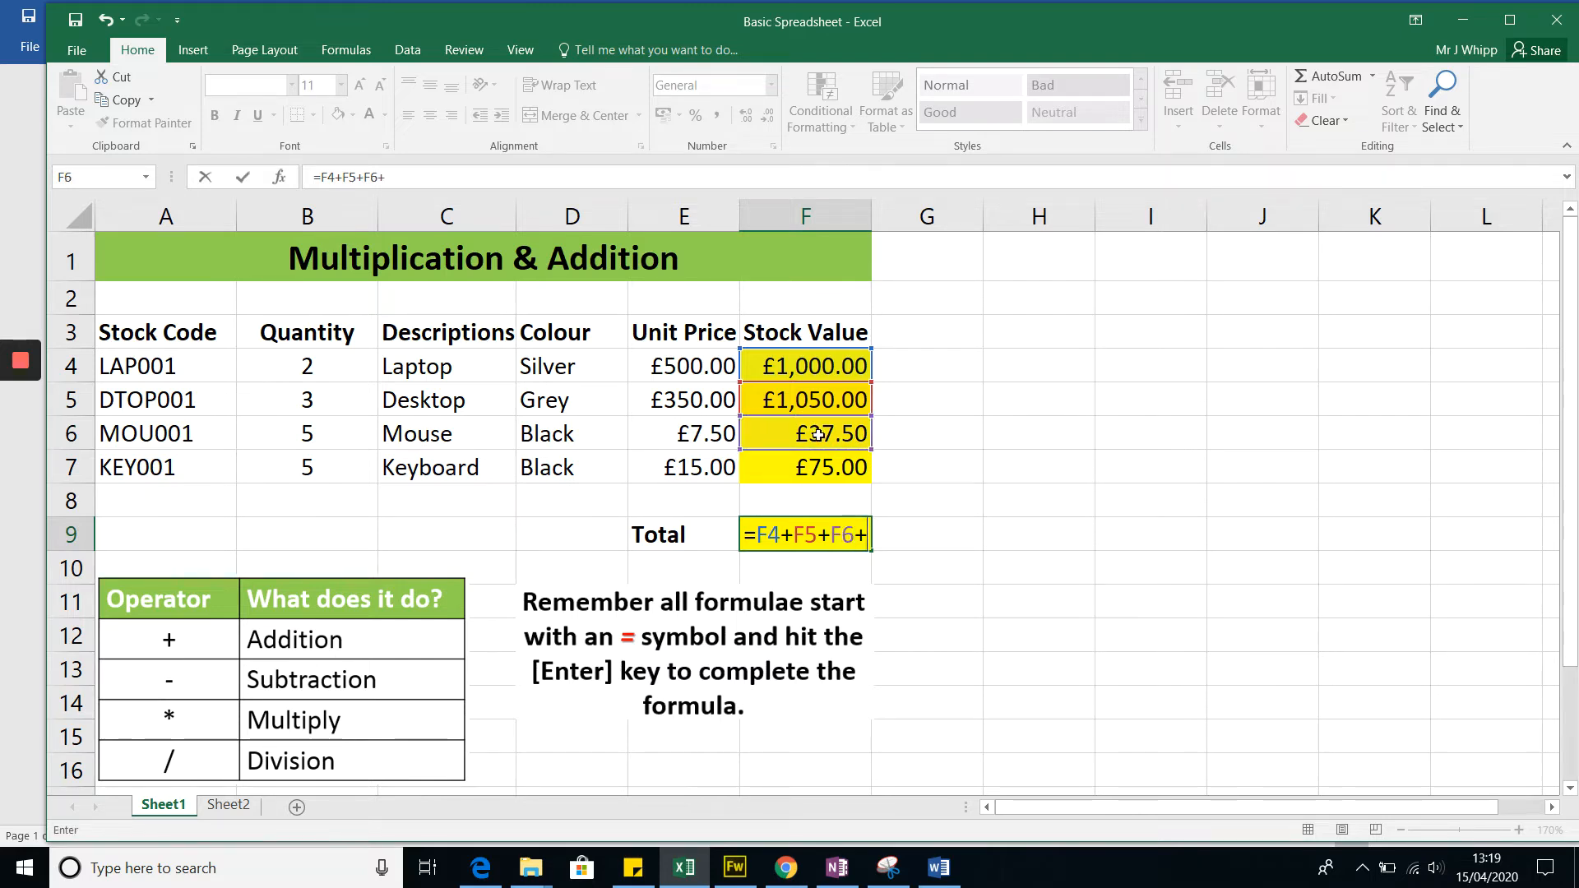
{"action": "left_click", "coordinate": [827, 469]}
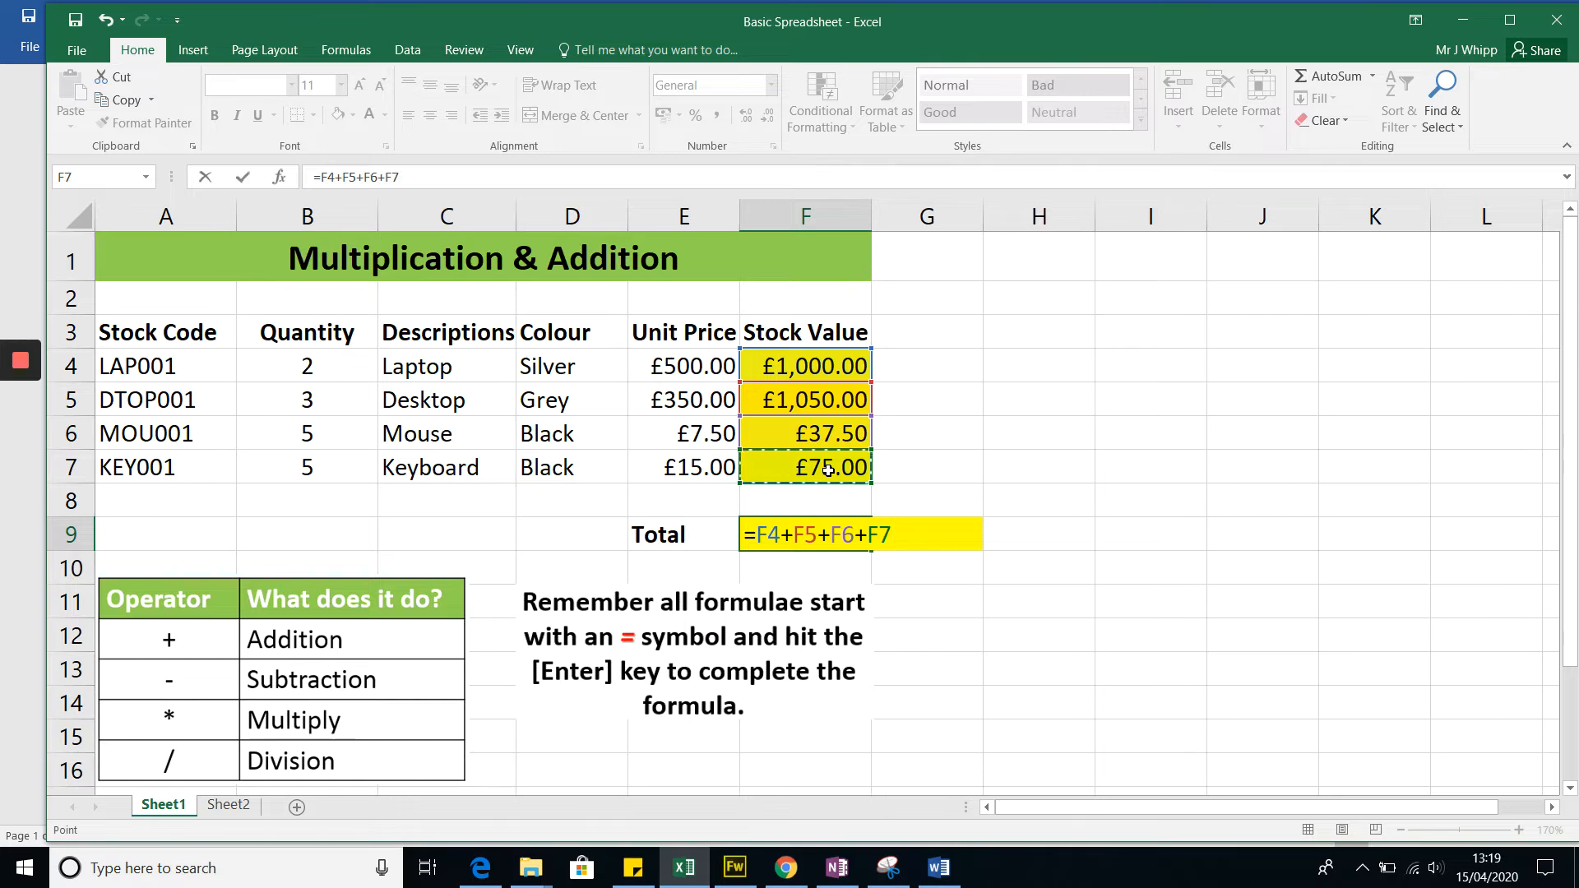
{"action": "key", "text": "Return"}
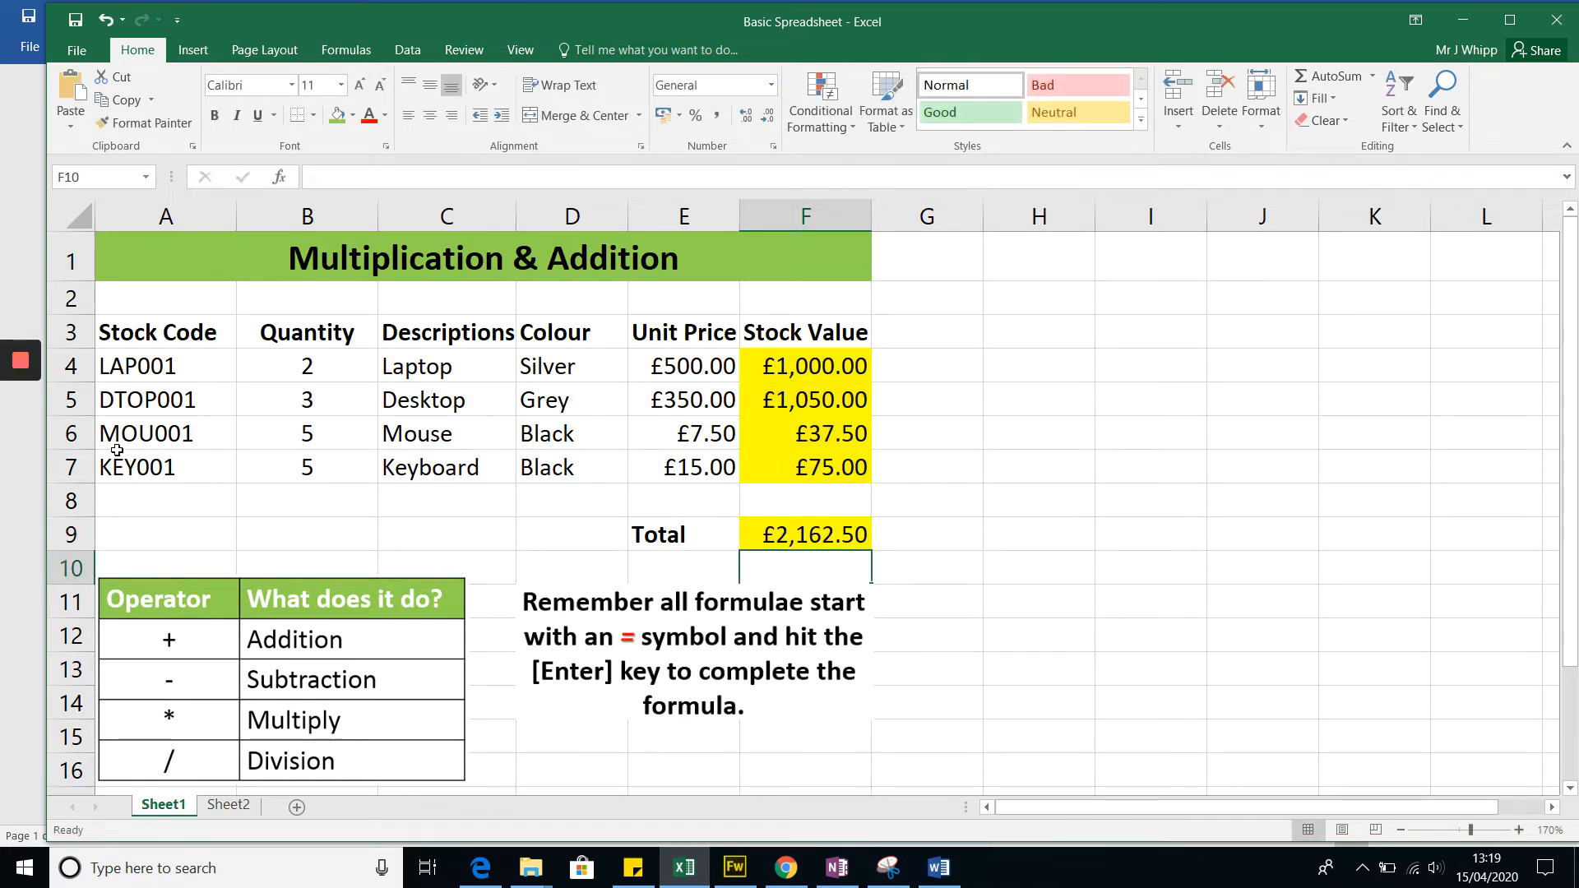
Step: Set the laptop's quantity in B4 to 4 and check its stock value in F4 and the total in F9
{"action": "mouse_move", "coordinate": [22, 411]}
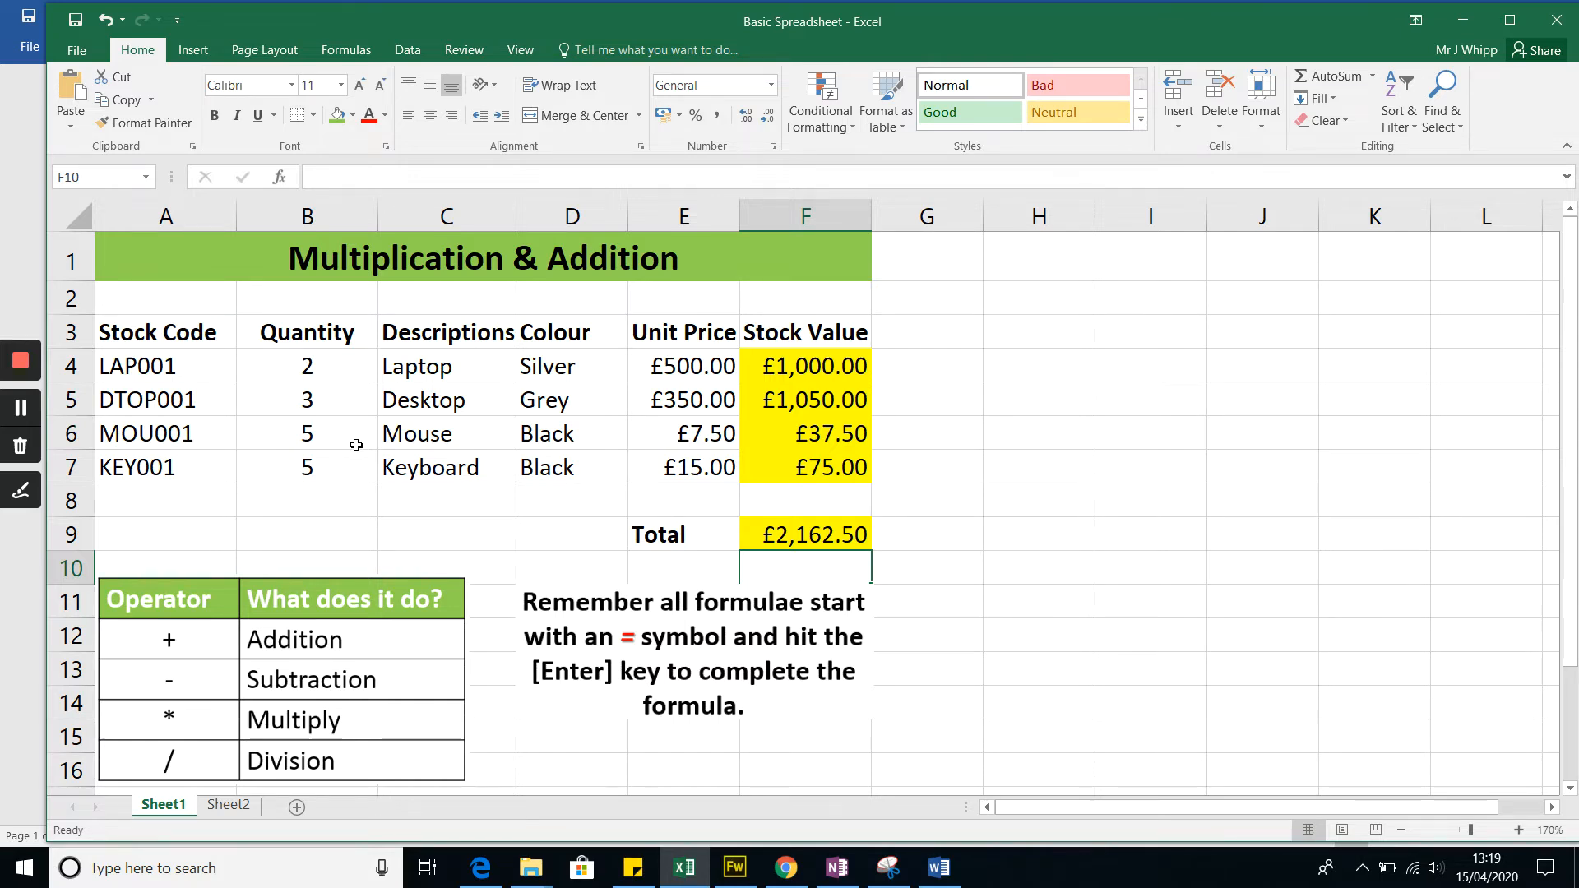
{"action": "left_click", "coordinate": [315, 365]}
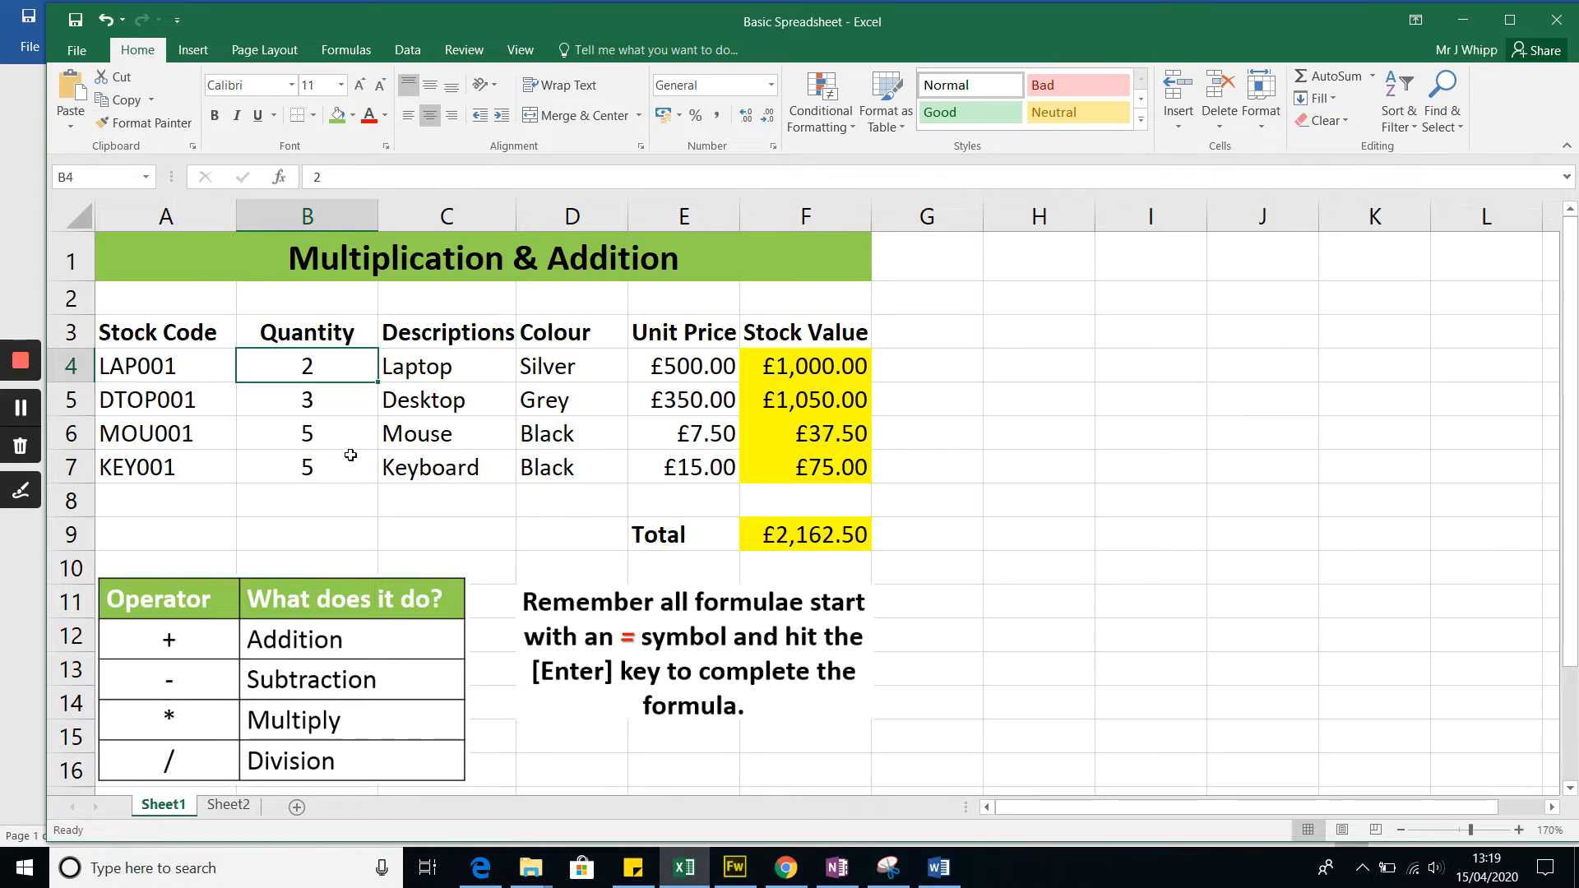
{"action": "type", "text": "4"}
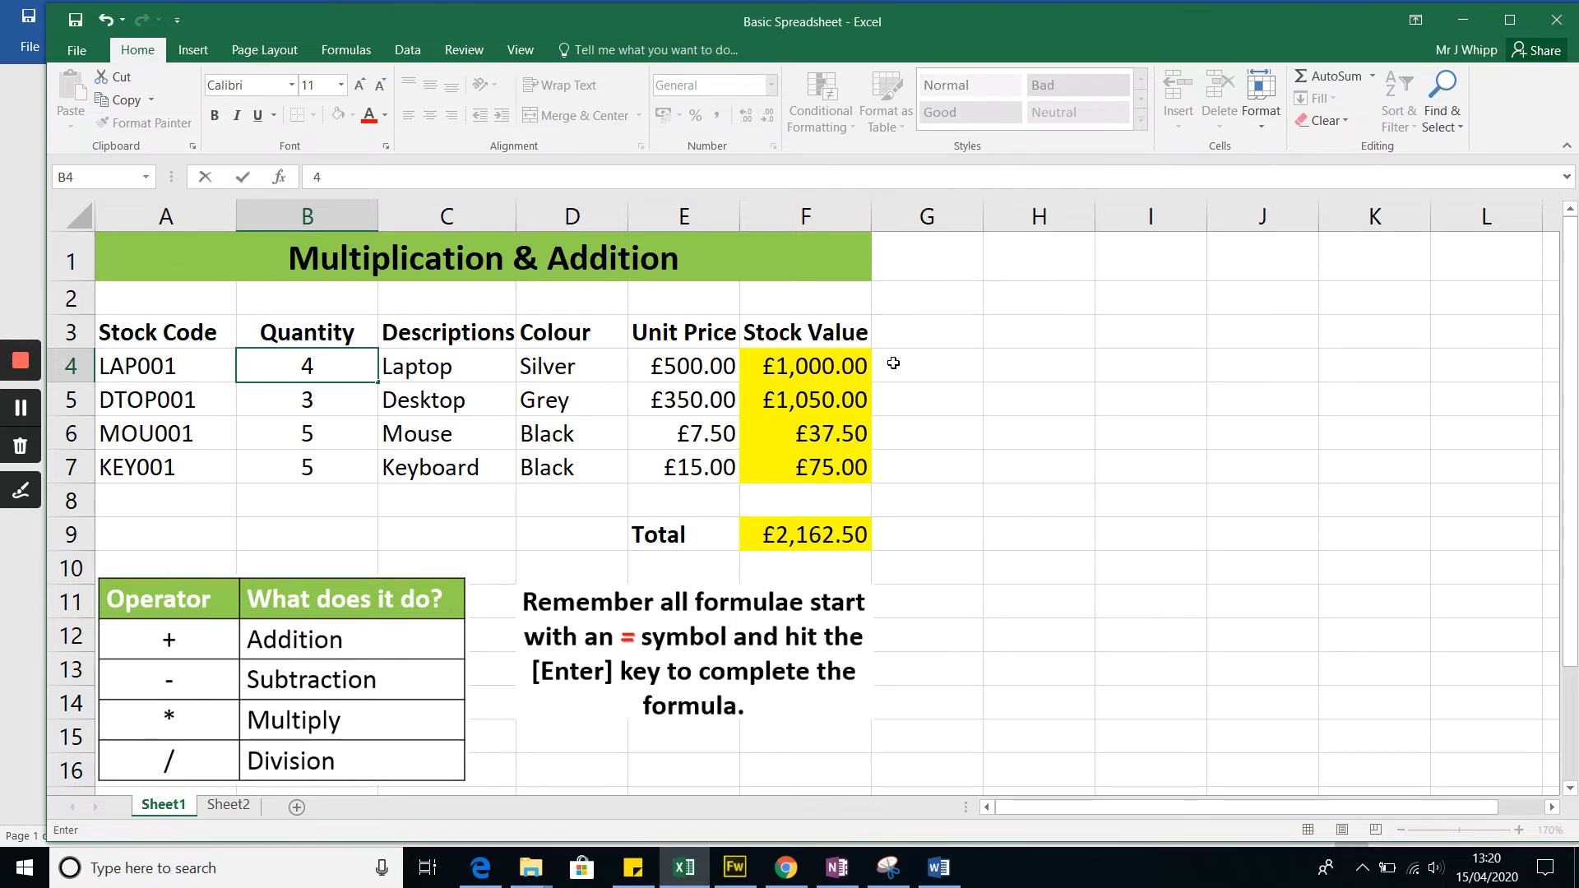
{"action": "key", "text": "Return"}
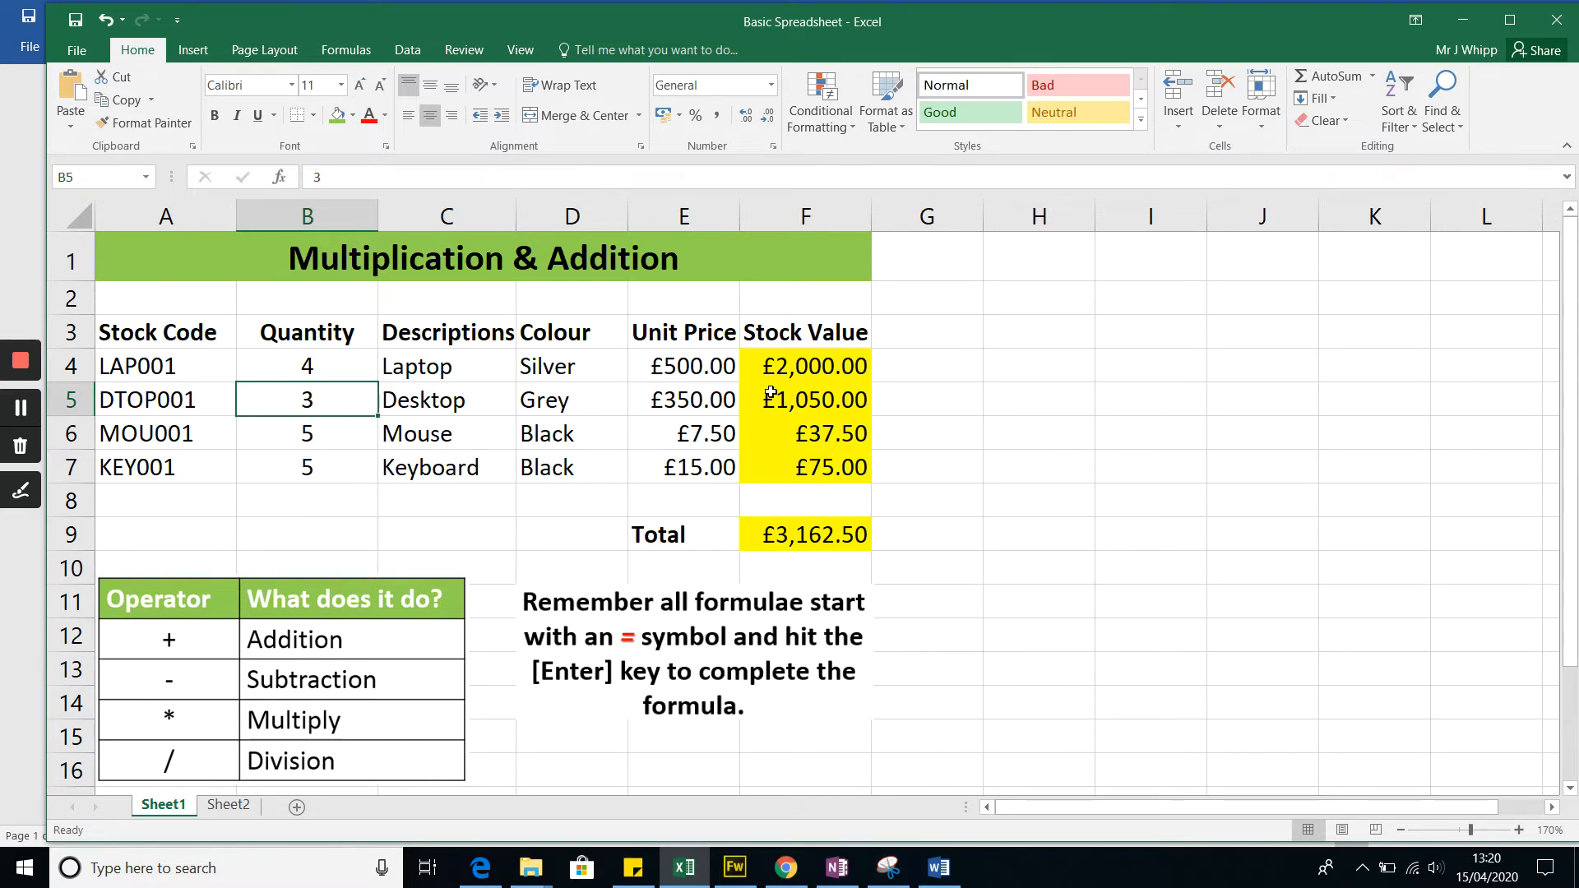
{"action": "left_click", "coordinate": [822, 369]}
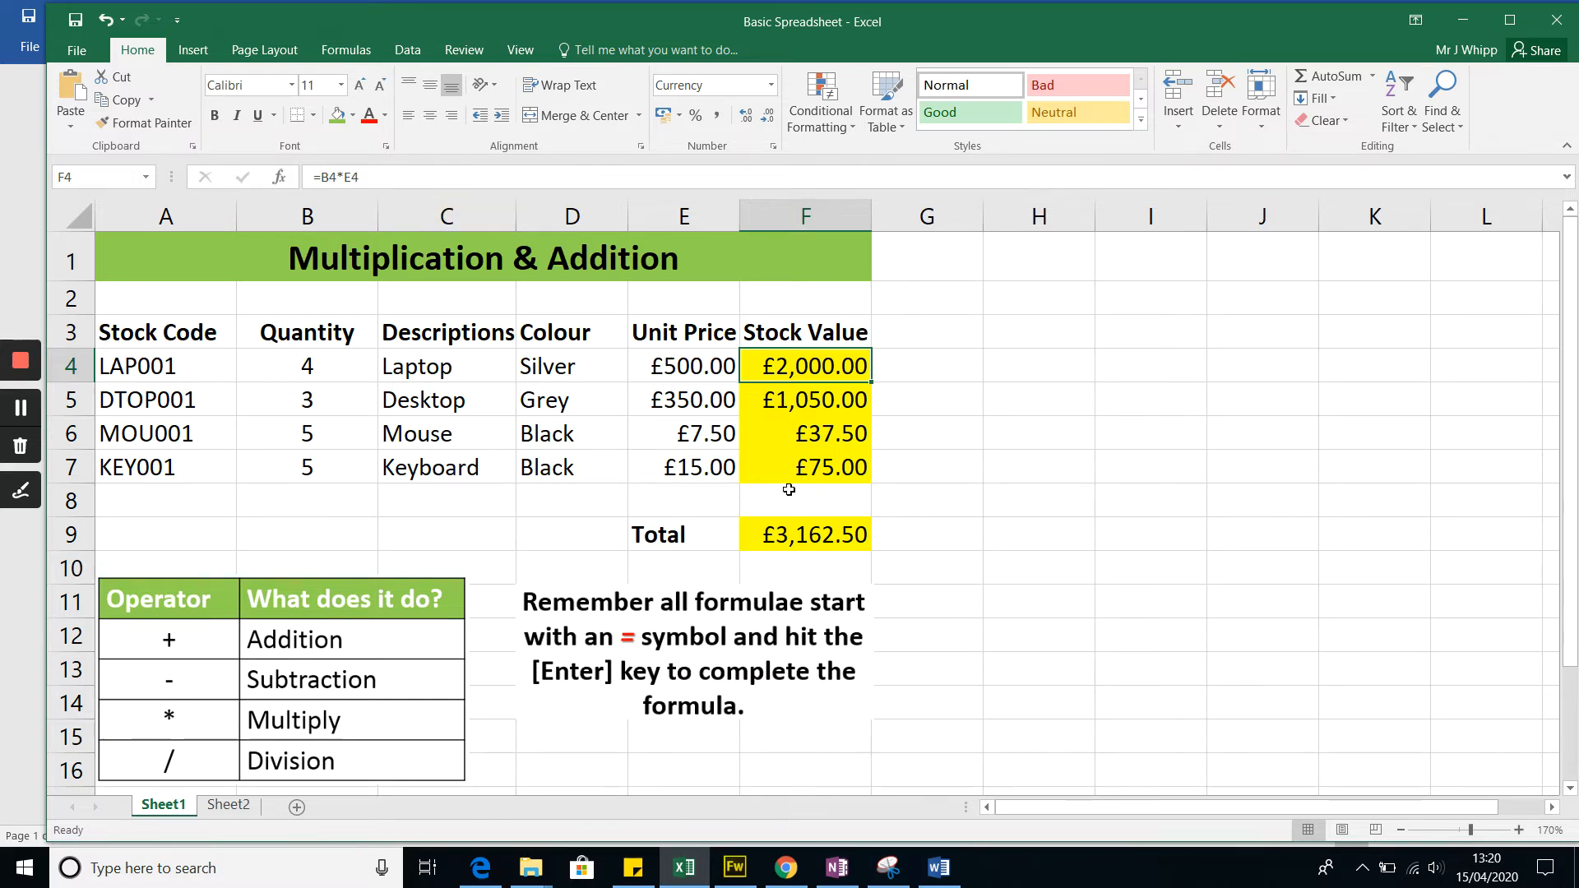
{"action": "left_click", "coordinate": [785, 540]}
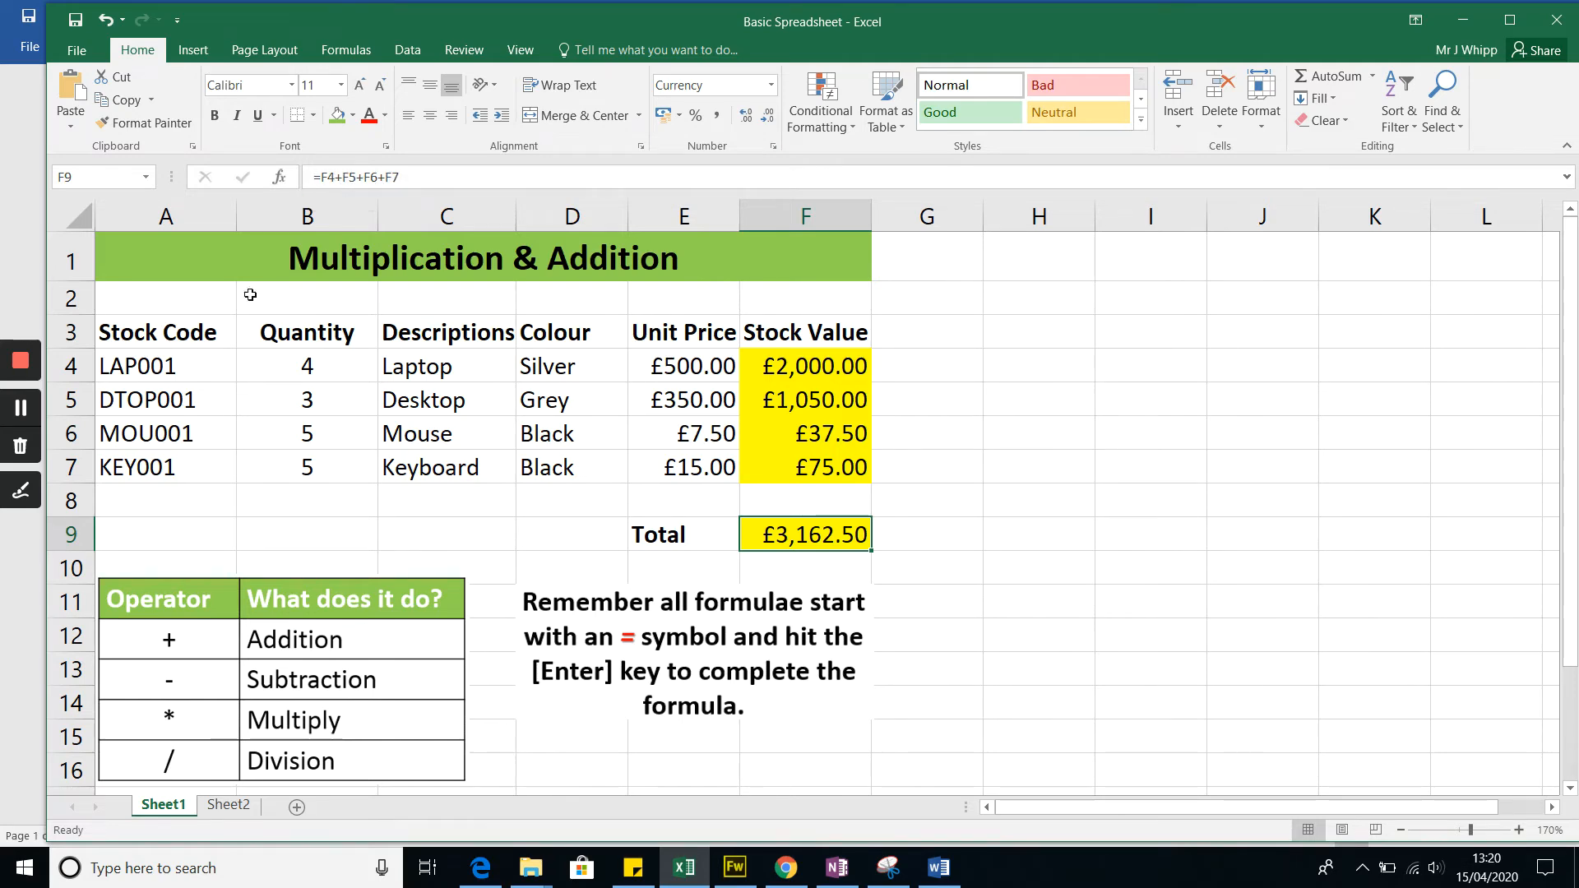
{"action": "left_click", "coordinate": [23, 409]}
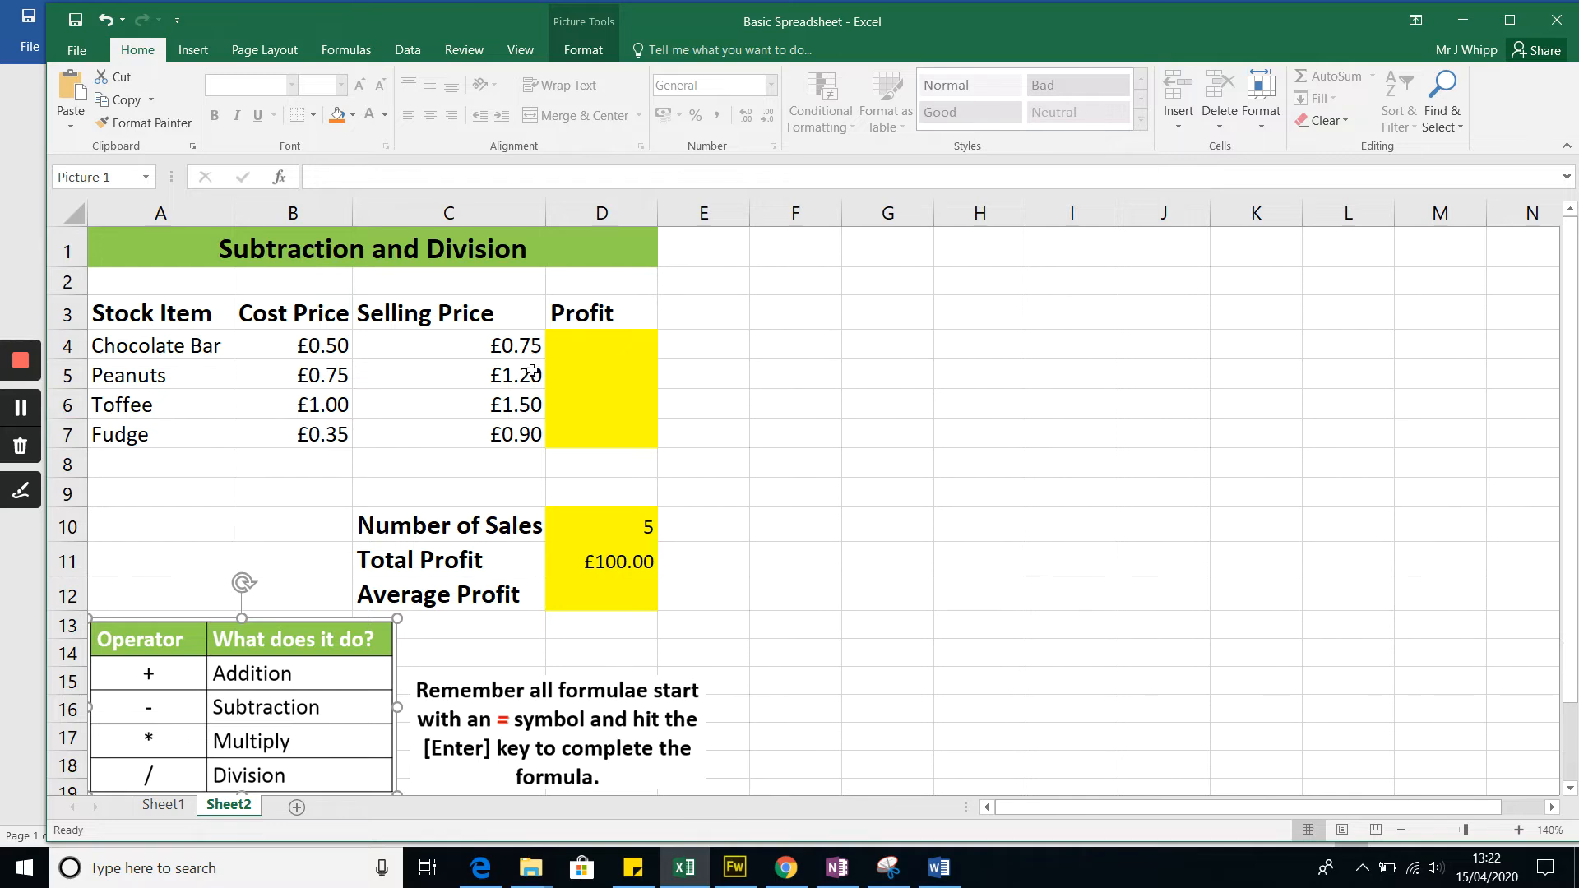
Step: On Sheet2, enter the chocolate bar's profit formula in D4, subtracting cost price B4 from selling price C4
{"action": "left_click", "coordinate": [579, 342]}
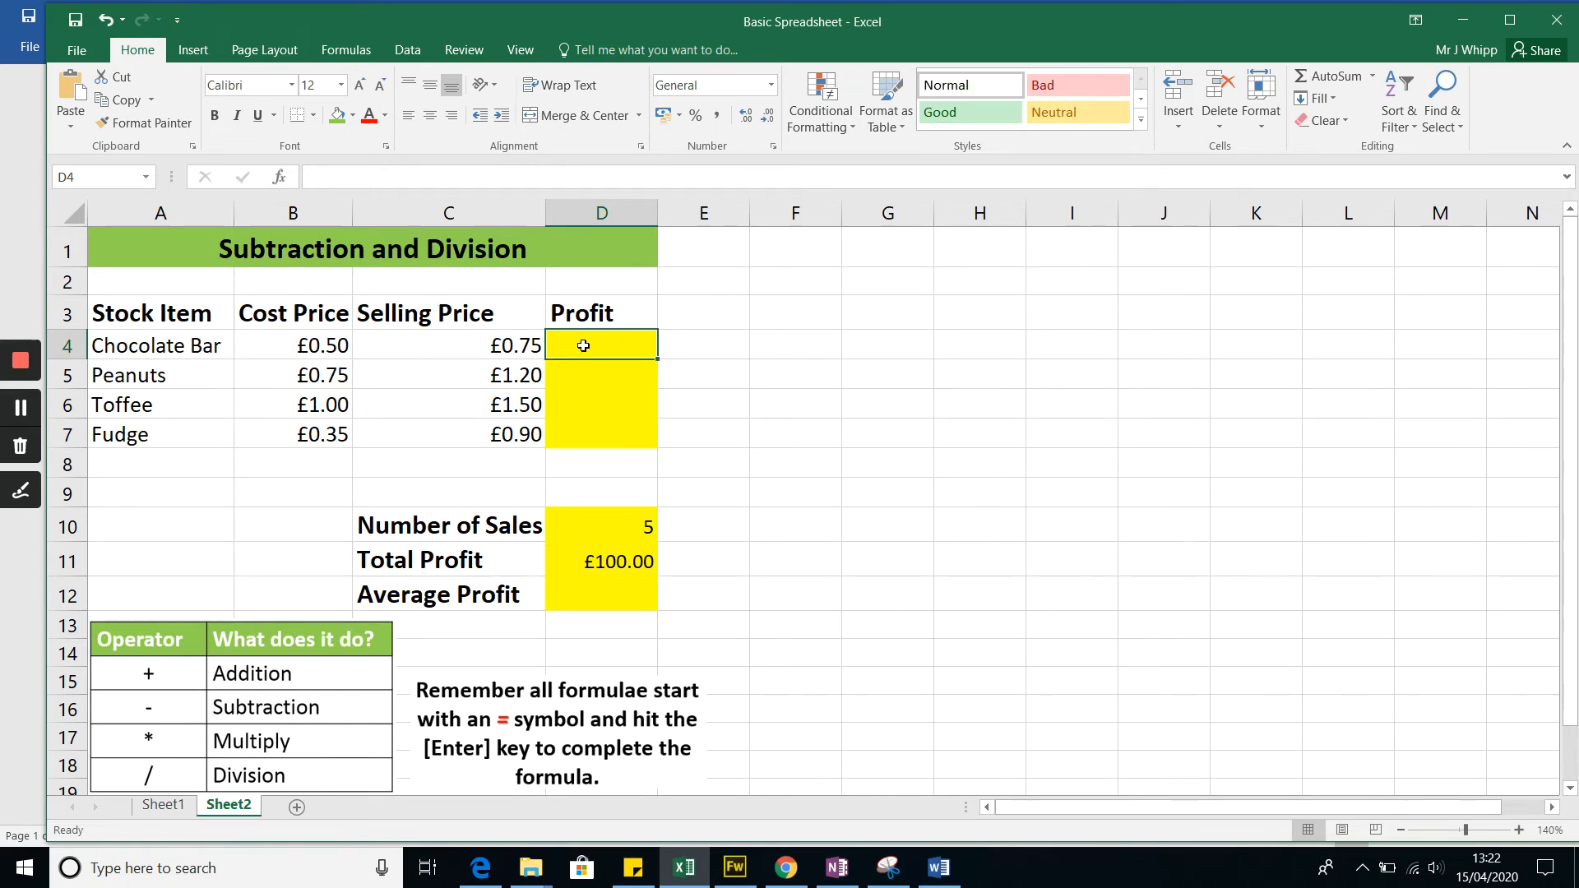
{"action": "type", "text": "="}
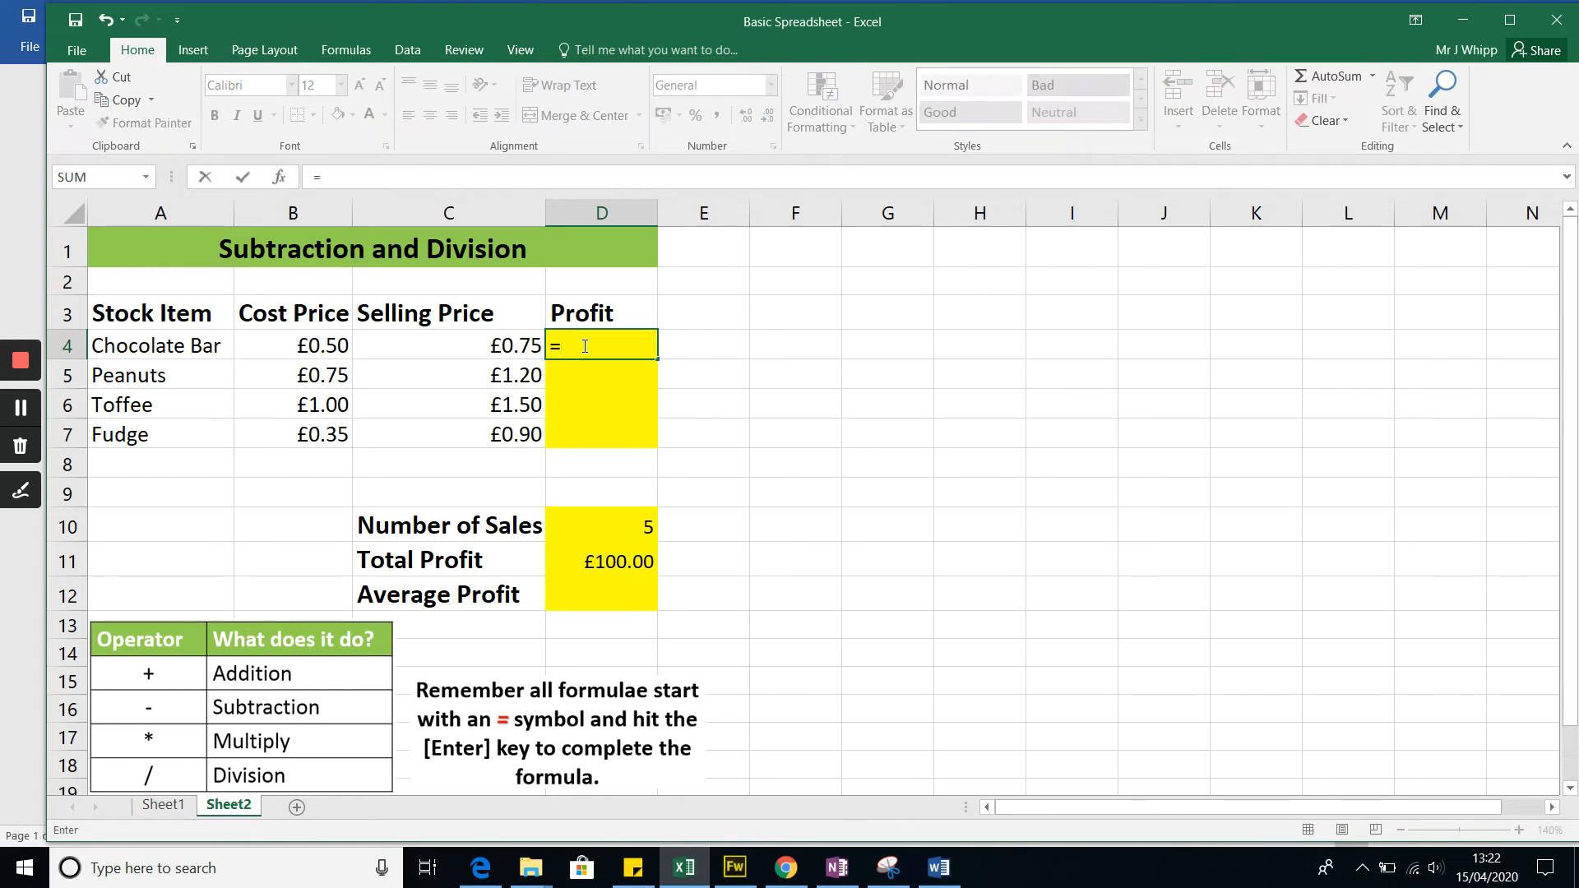
{"action": "left_click", "coordinate": [505, 348]}
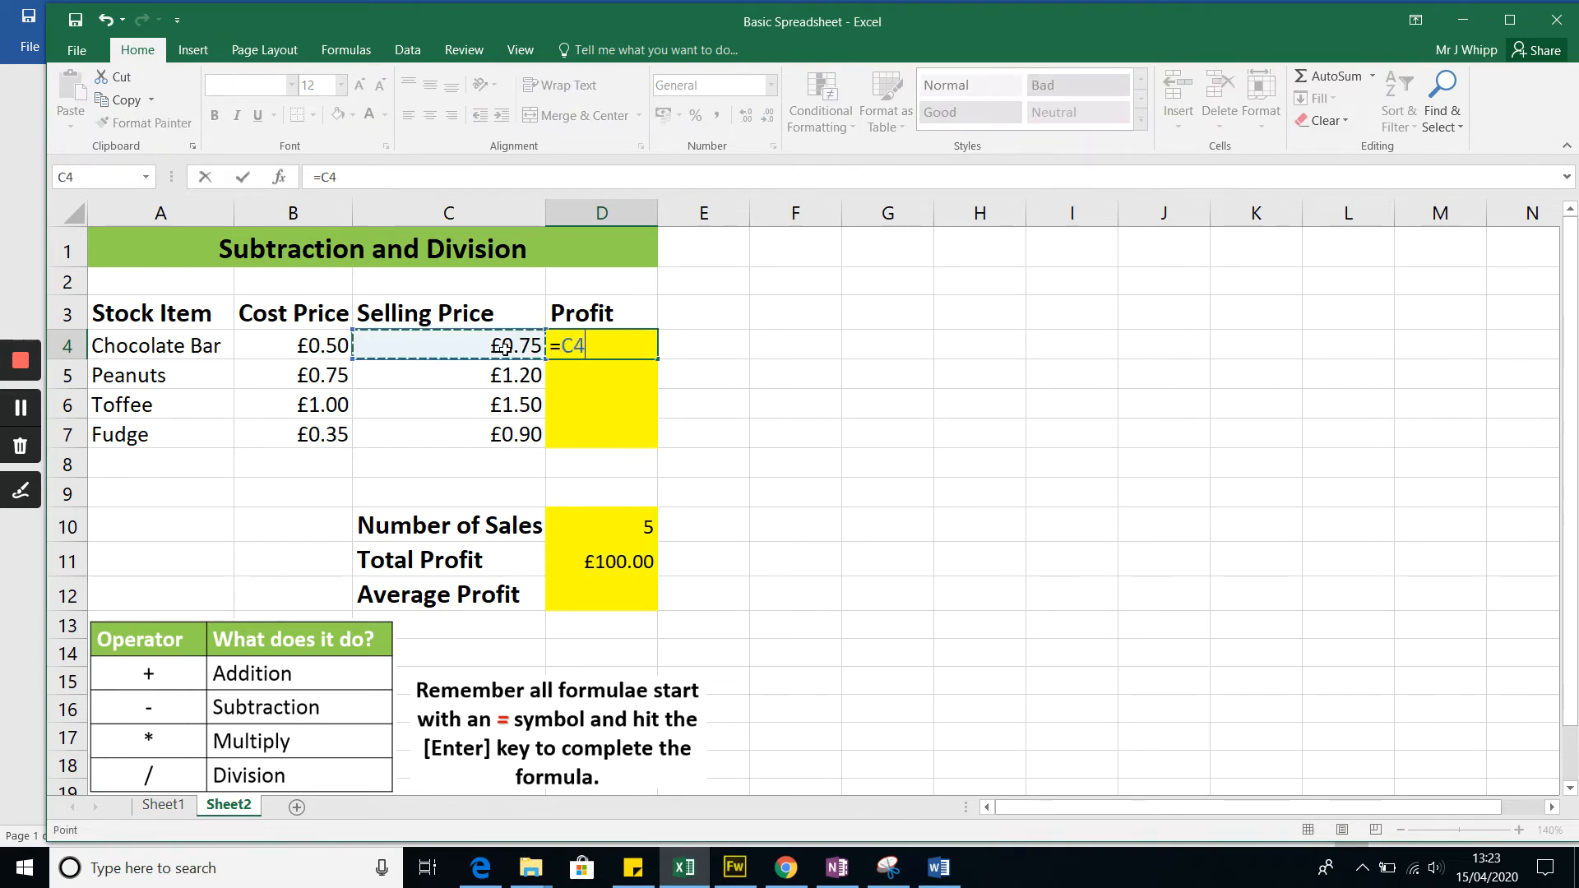
{"action": "type", "text": "-"}
{"action": "left_click", "coordinate": [328, 348]}
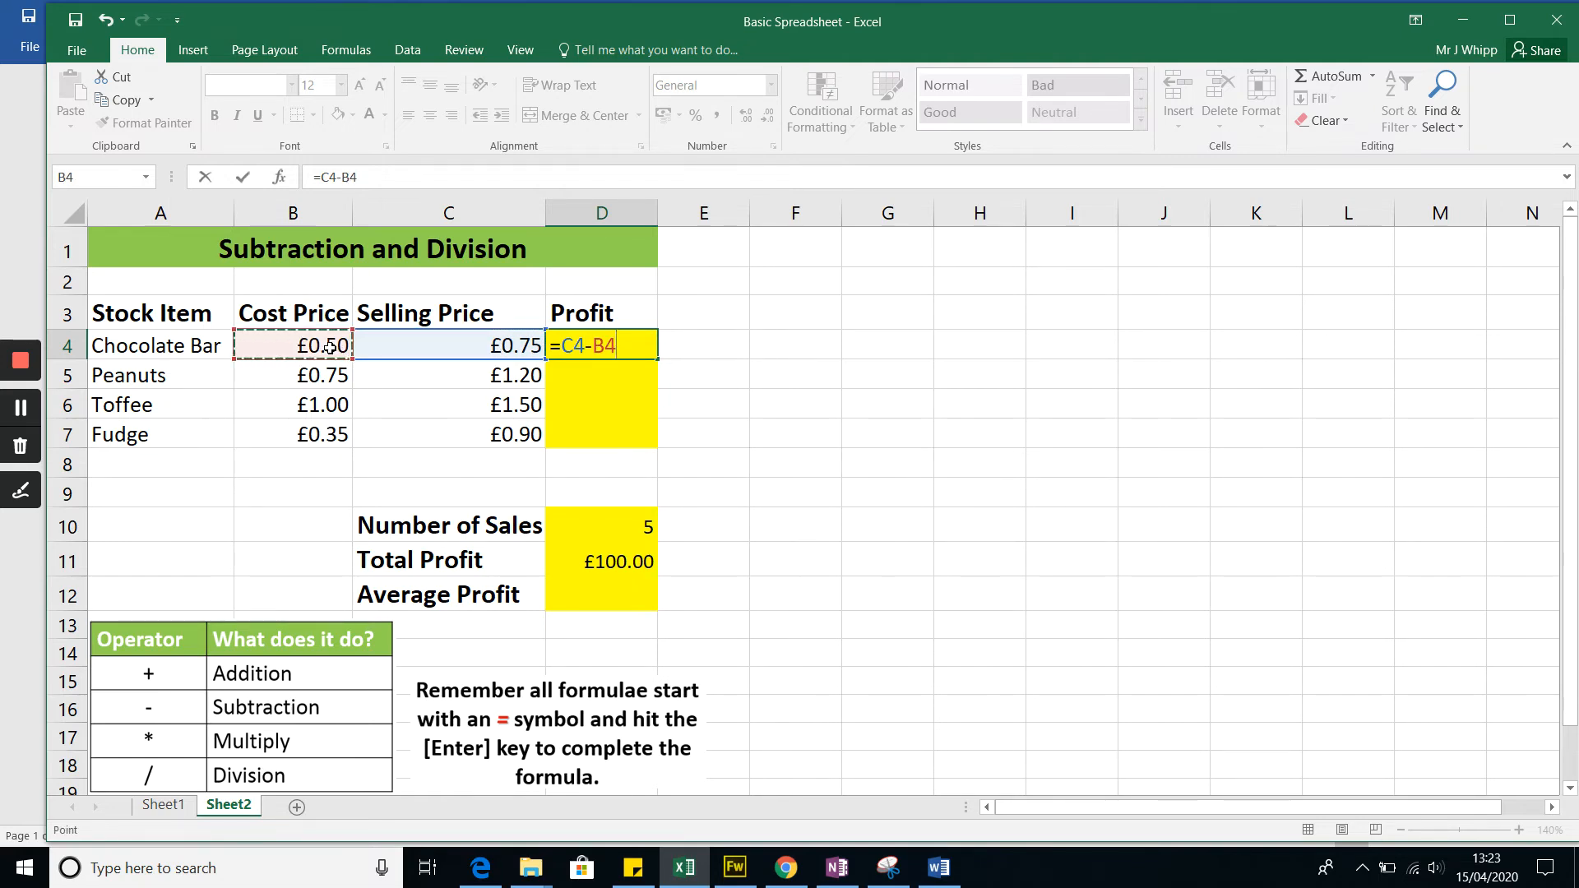
{"action": "key", "text": "Return"}
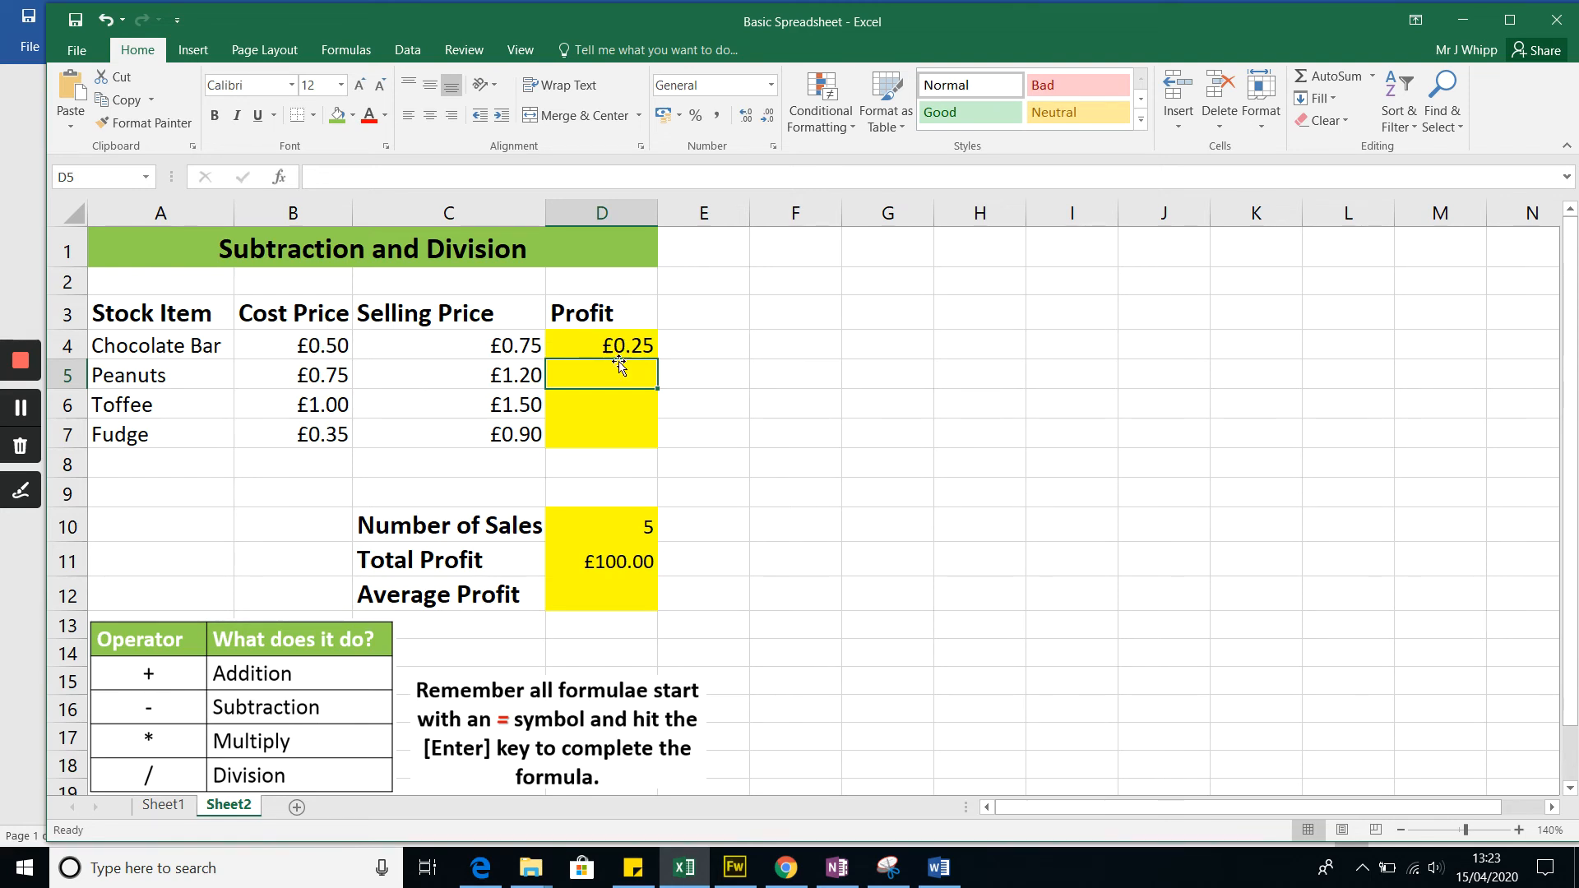
Step: Enter =C5-B5 in D5 to work out the profit on peanuts
{"action": "type", "text": "="}
{"action": "left_click", "coordinate": [451, 377]}
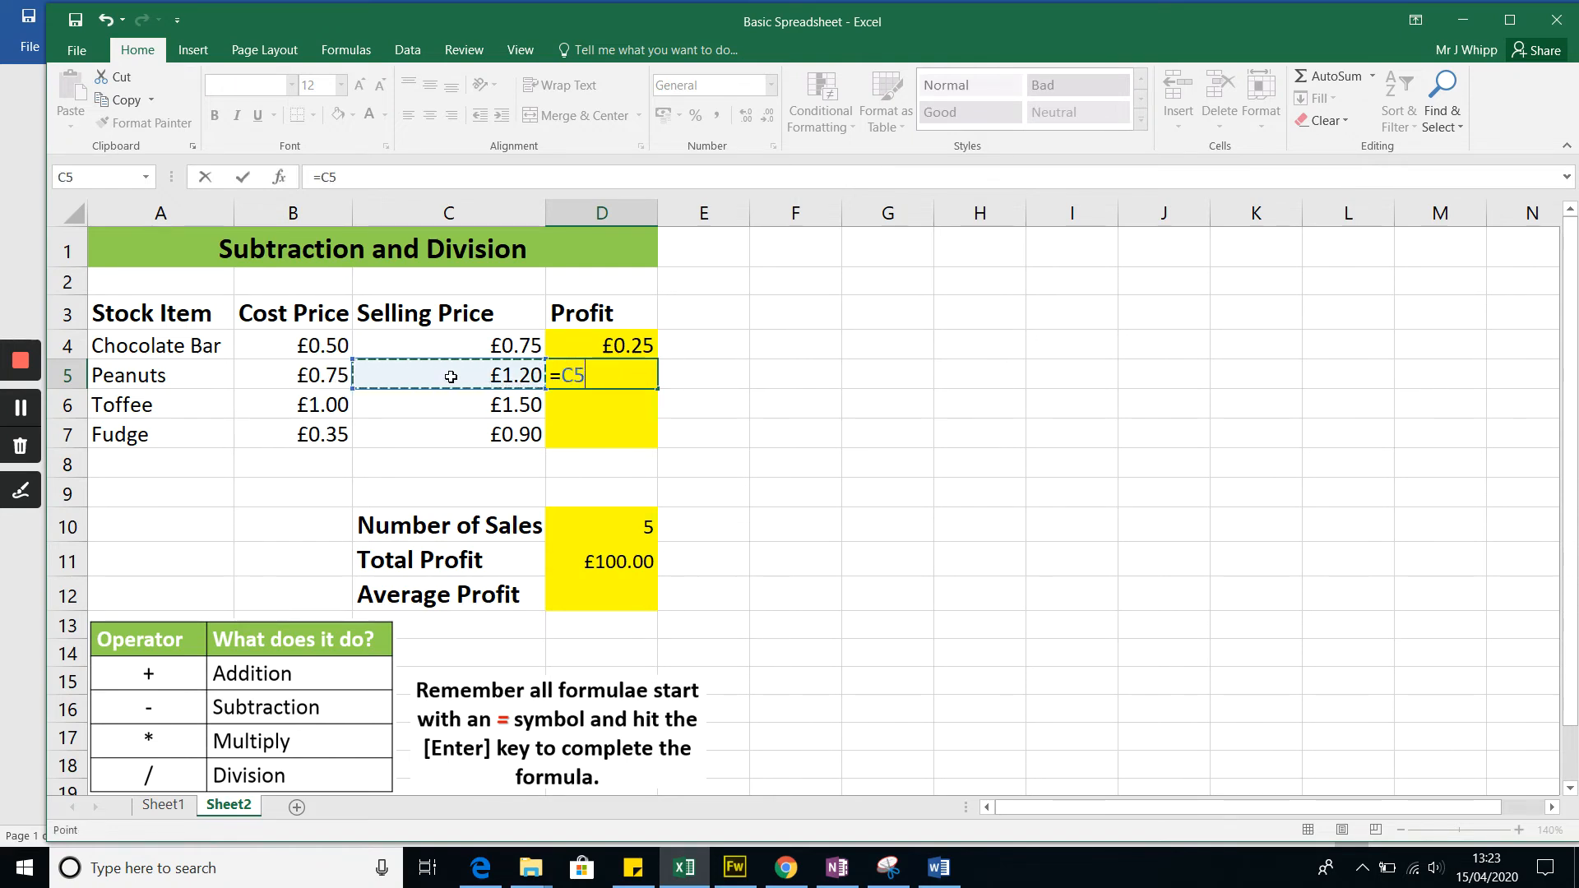
{"action": "type", "text": "-"}
{"action": "left_click", "coordinate": [325, 376]}
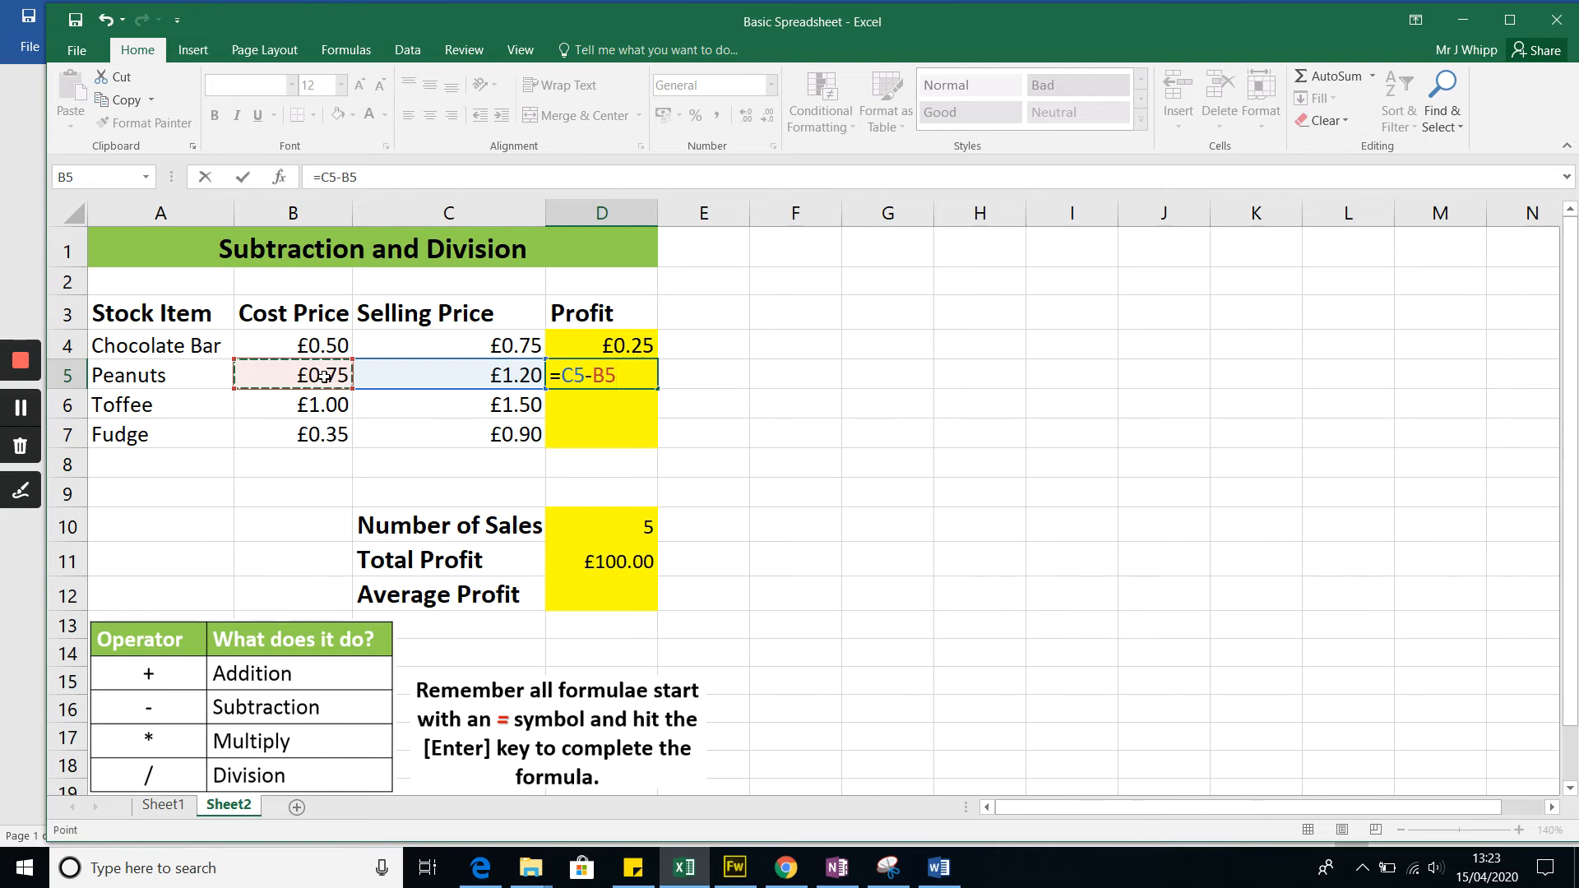
{"action": "key", "text": "Return"}
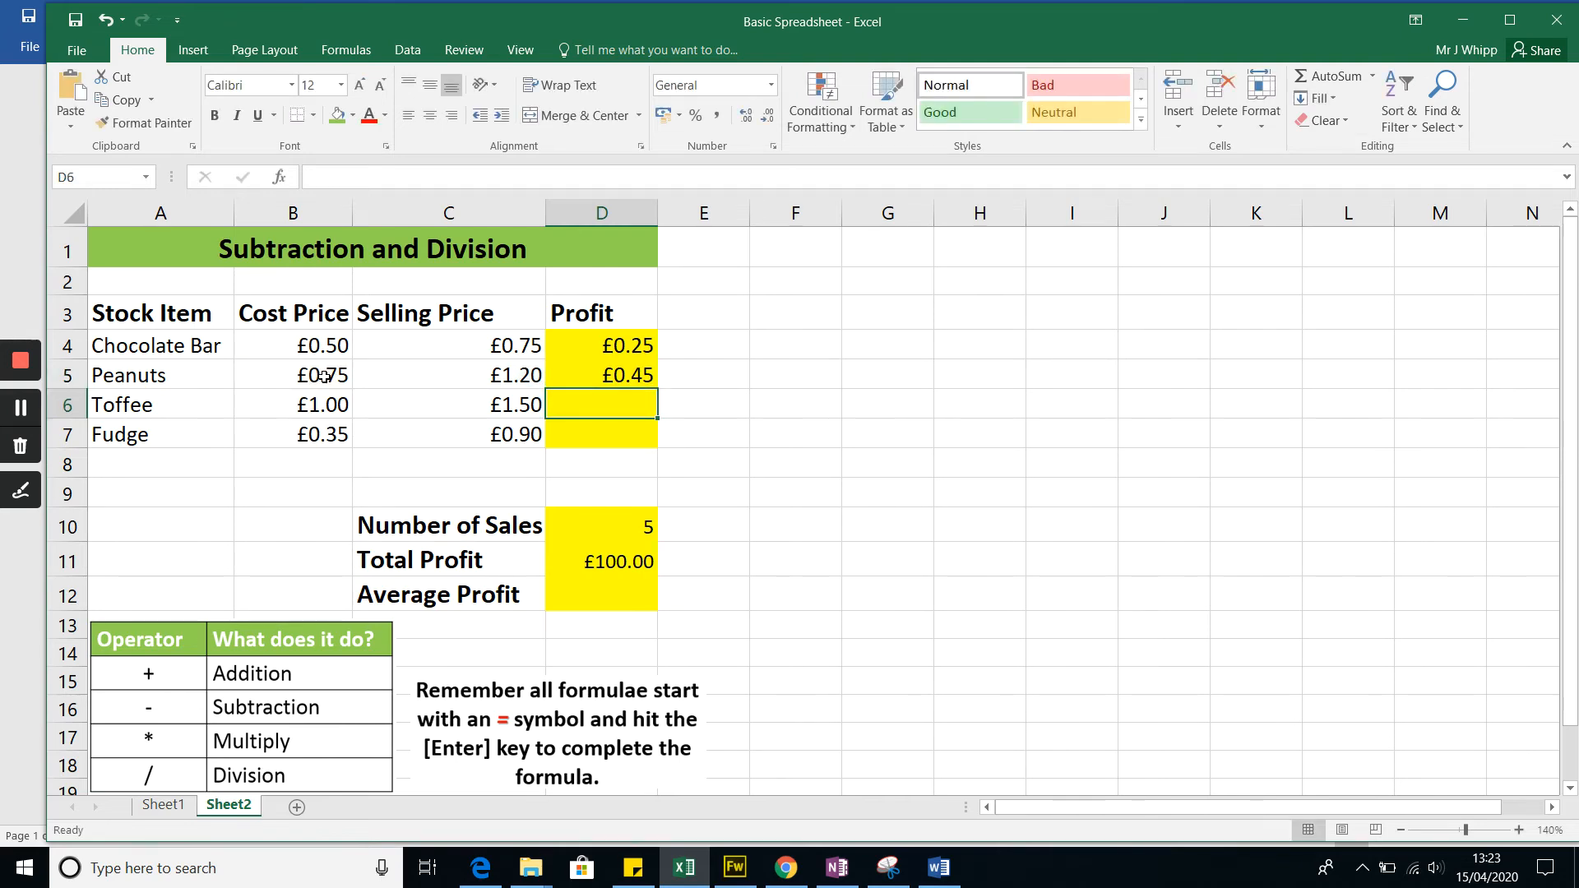
Step: Calculate the toffee's profit in D6 by subtracting its cost price B6 from its selling price C6
{"action": "type", "text": "="}
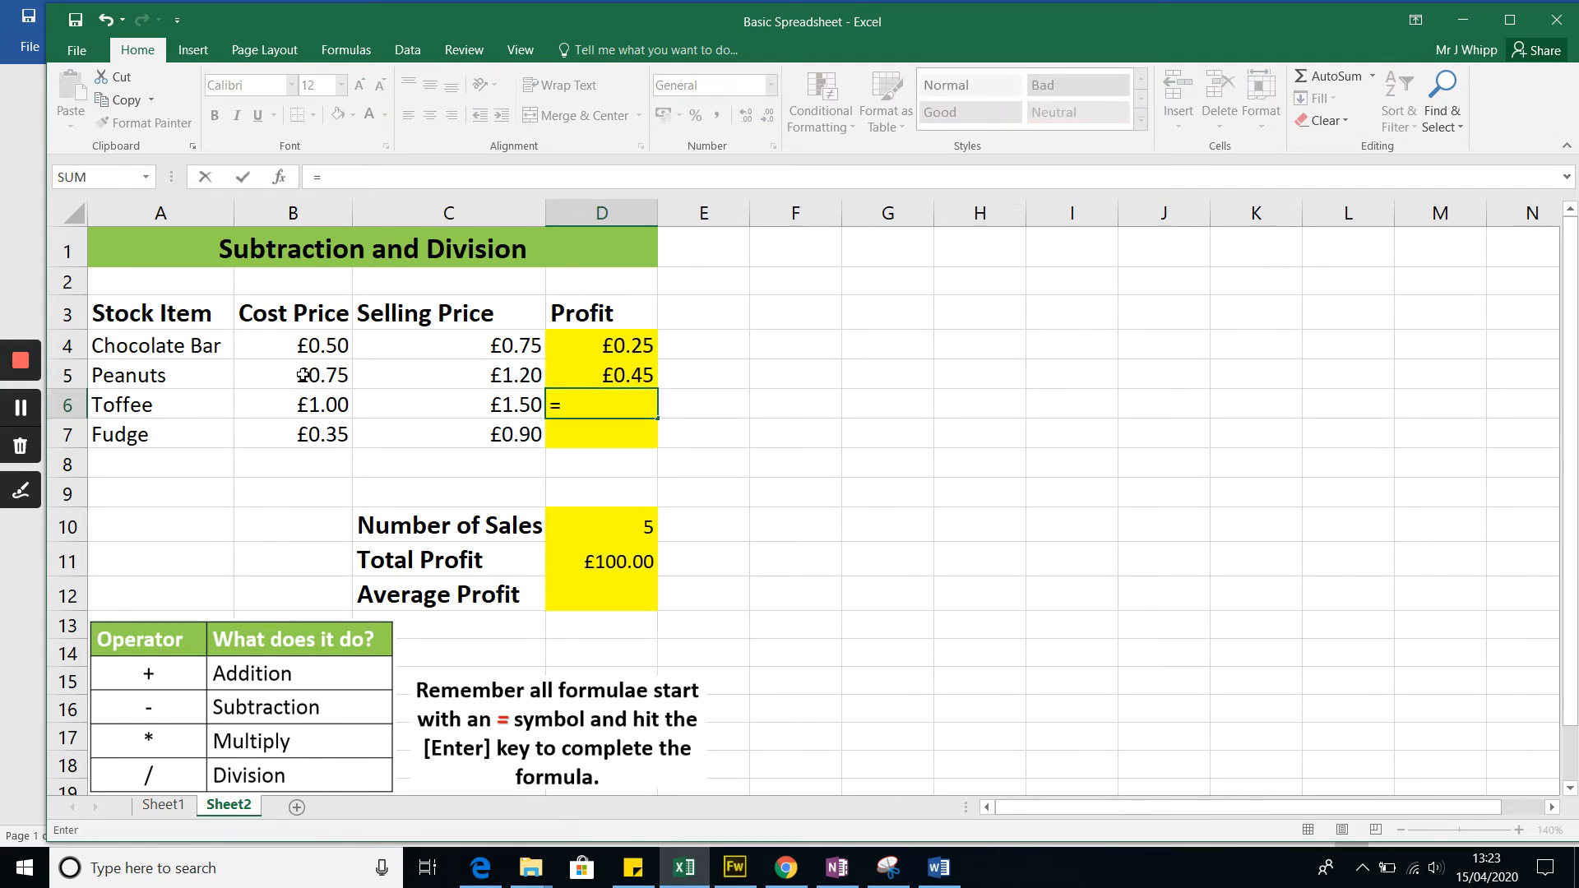
{"action": "left_click", "coordinate": [401, 402]}
{"action": "type", "text": "-"}
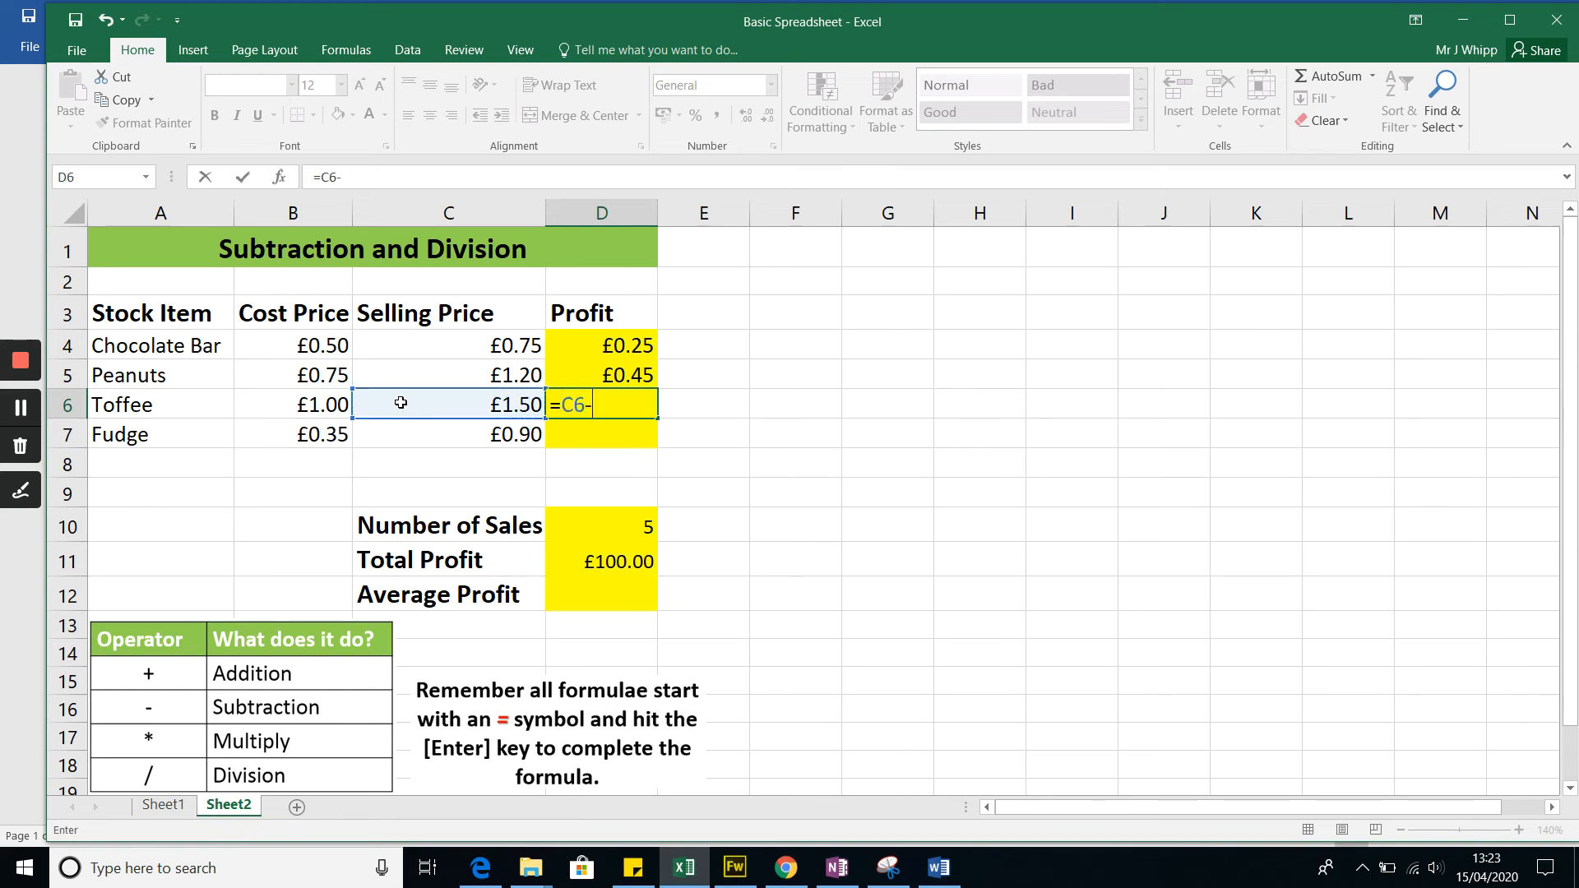
{"action": "left_click", "coordinate": [333, 403]}
{"action": "key", "text": "Return"}
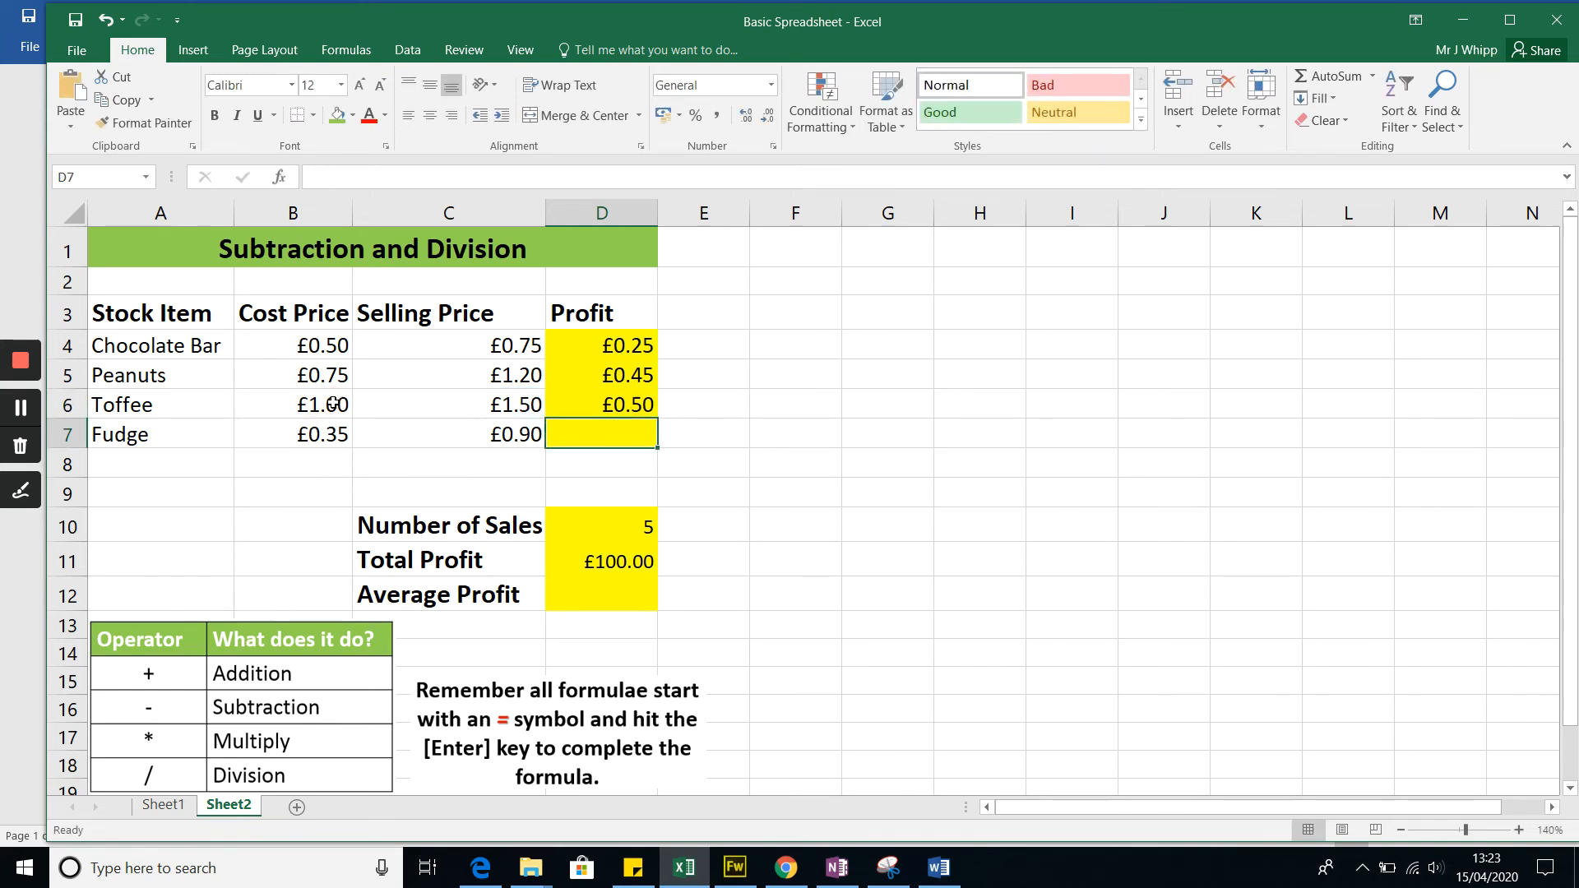
Step: Enter the fudge's profit formula =C7-B7 in cell D7
{"action": "type", "text": "="}
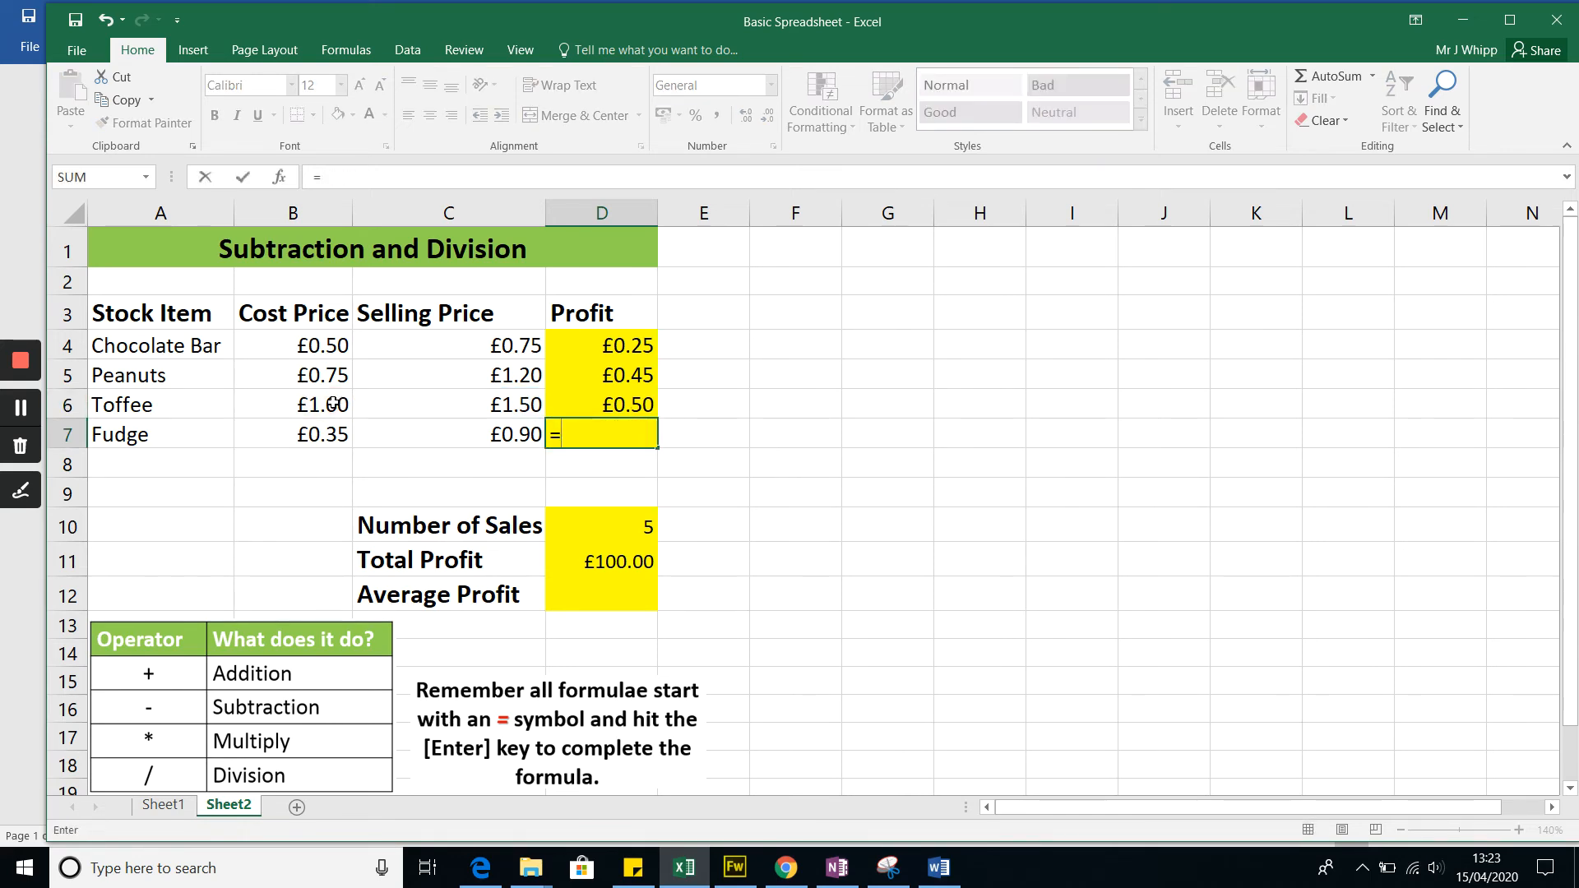
{"action": "left_click", "coordinate": [514, 436]}
{"action": "type", "text": "-"}
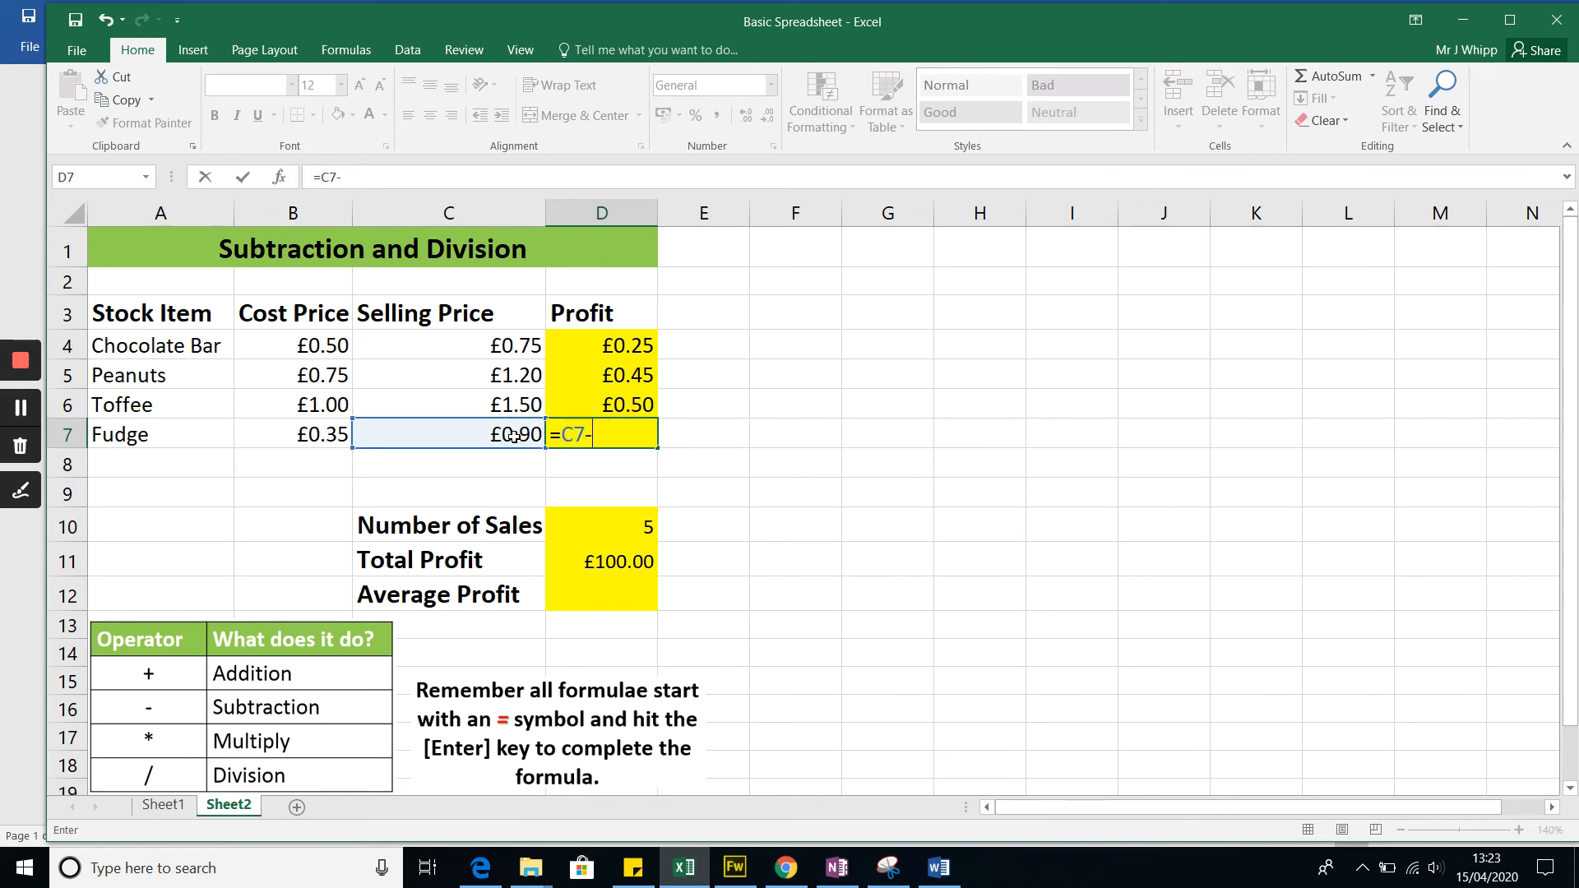
{"action": "left_click", "coordinate": [332, 436]}
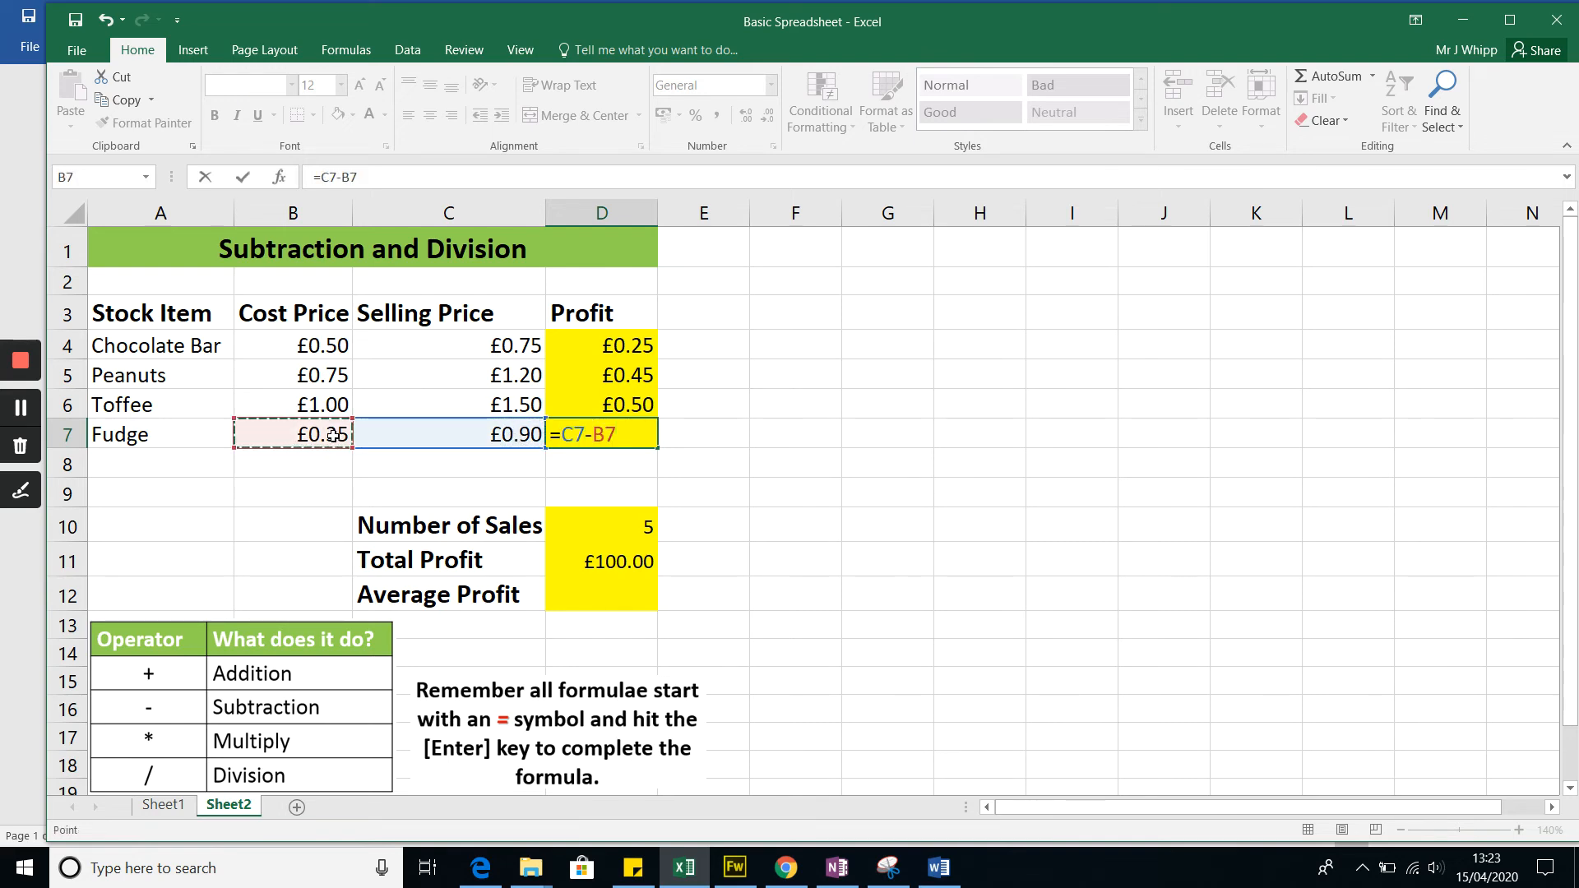
{"action": "key", "text": "Return"}
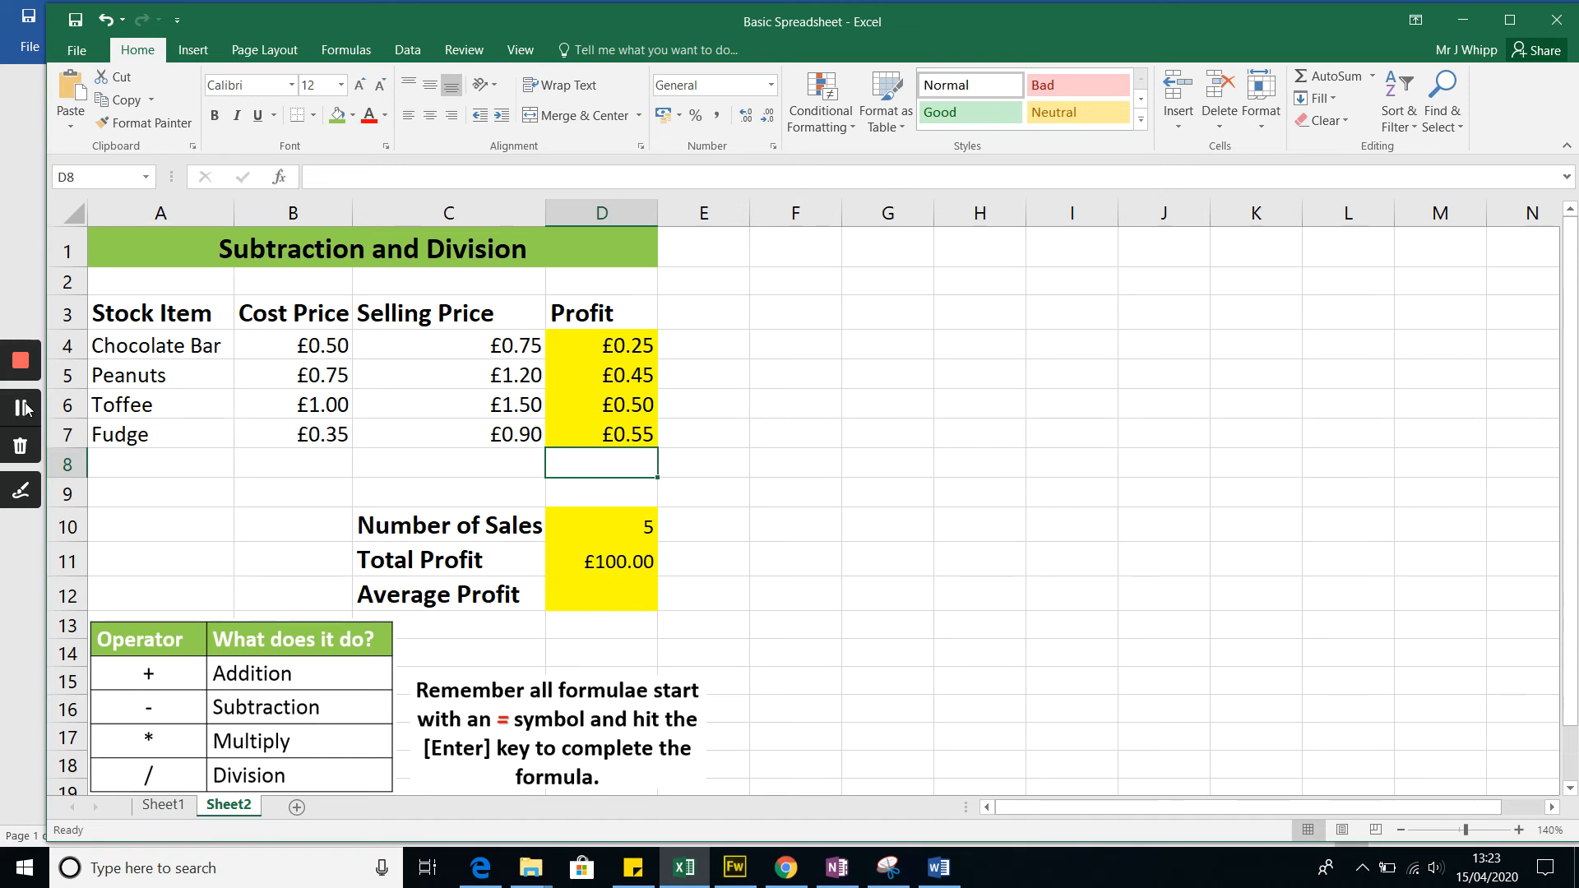
Step: Try the reversed subtraction =B7-C7 as the fudge's profit formula in D7
{"action": "left_click", "coordinate": [605, 435]}
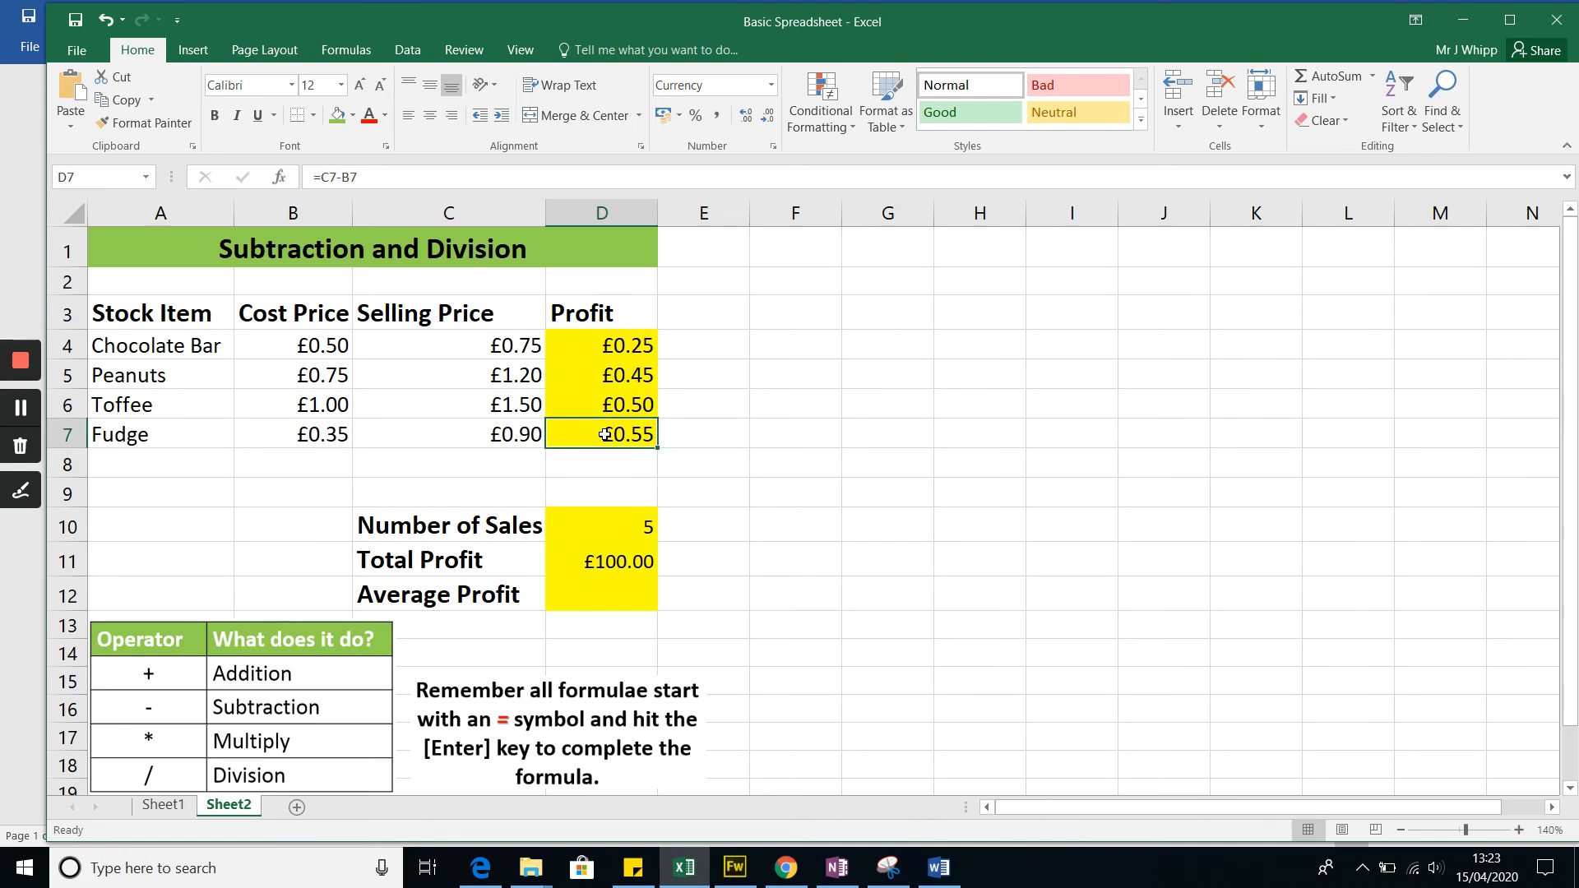
{"action": "type", "text": "="}
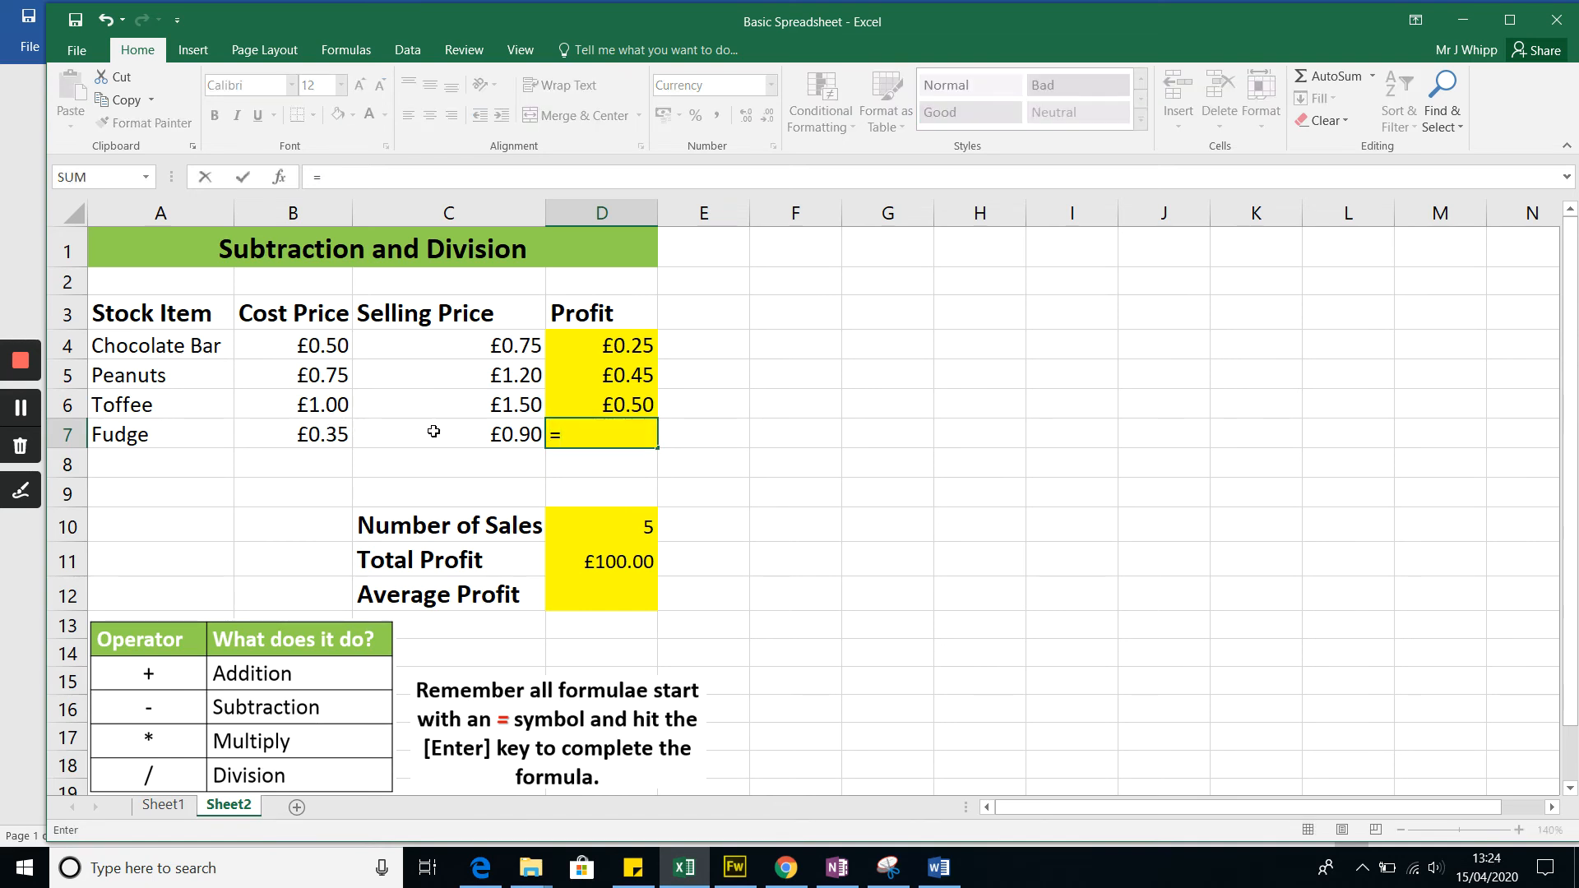
{"action": "left_click", "coordinate": [330, 436]}
{"action": "type", "text": "-"}
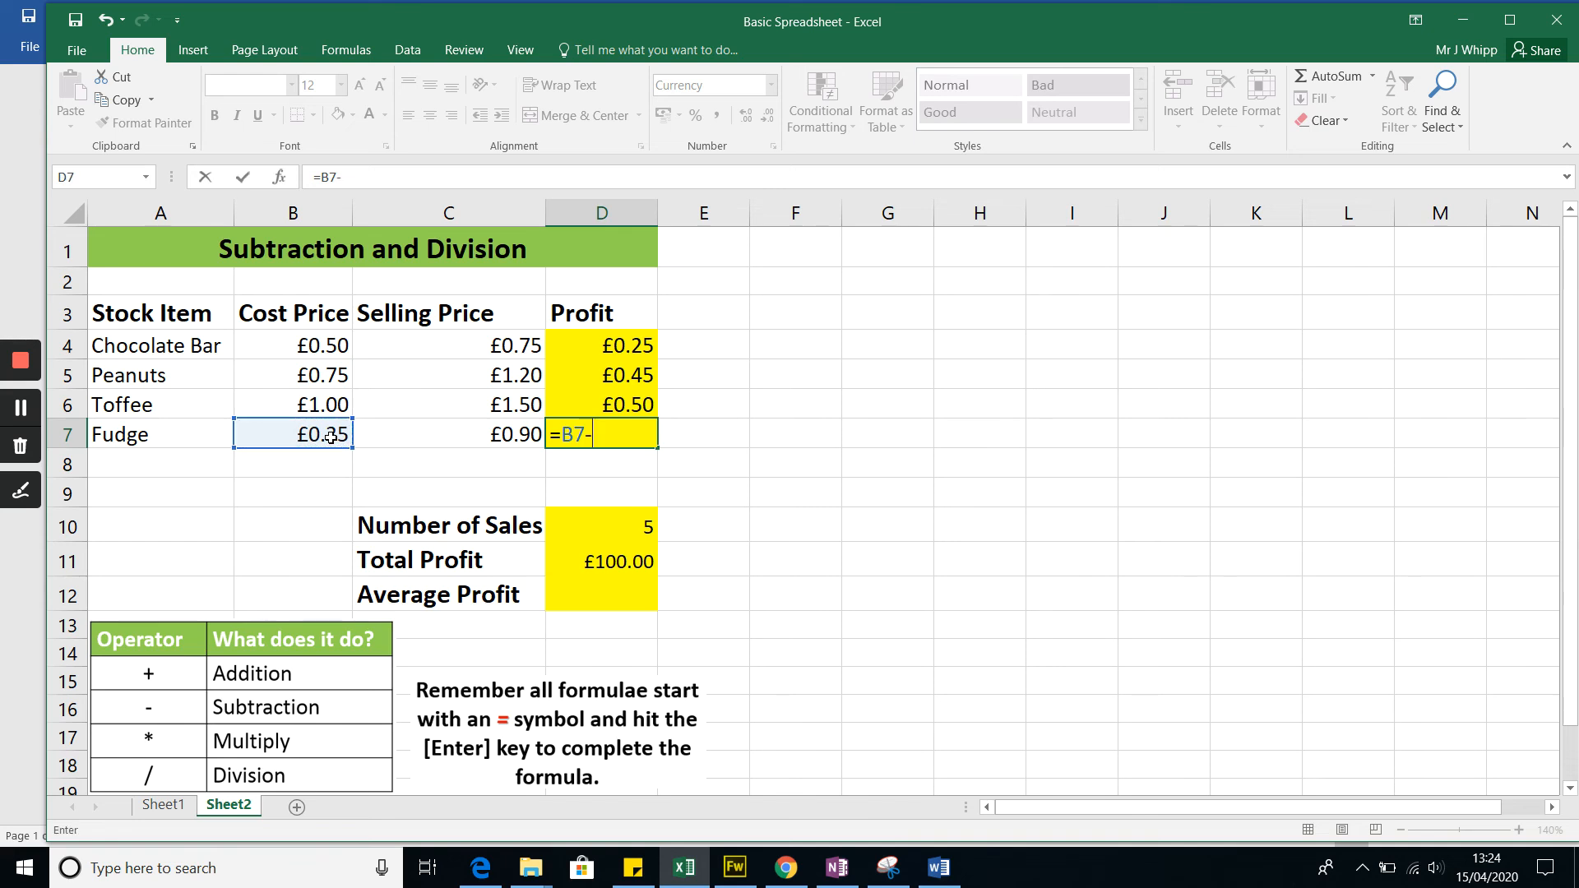
{"action": "left_click", "coordinate": [465, 434]}
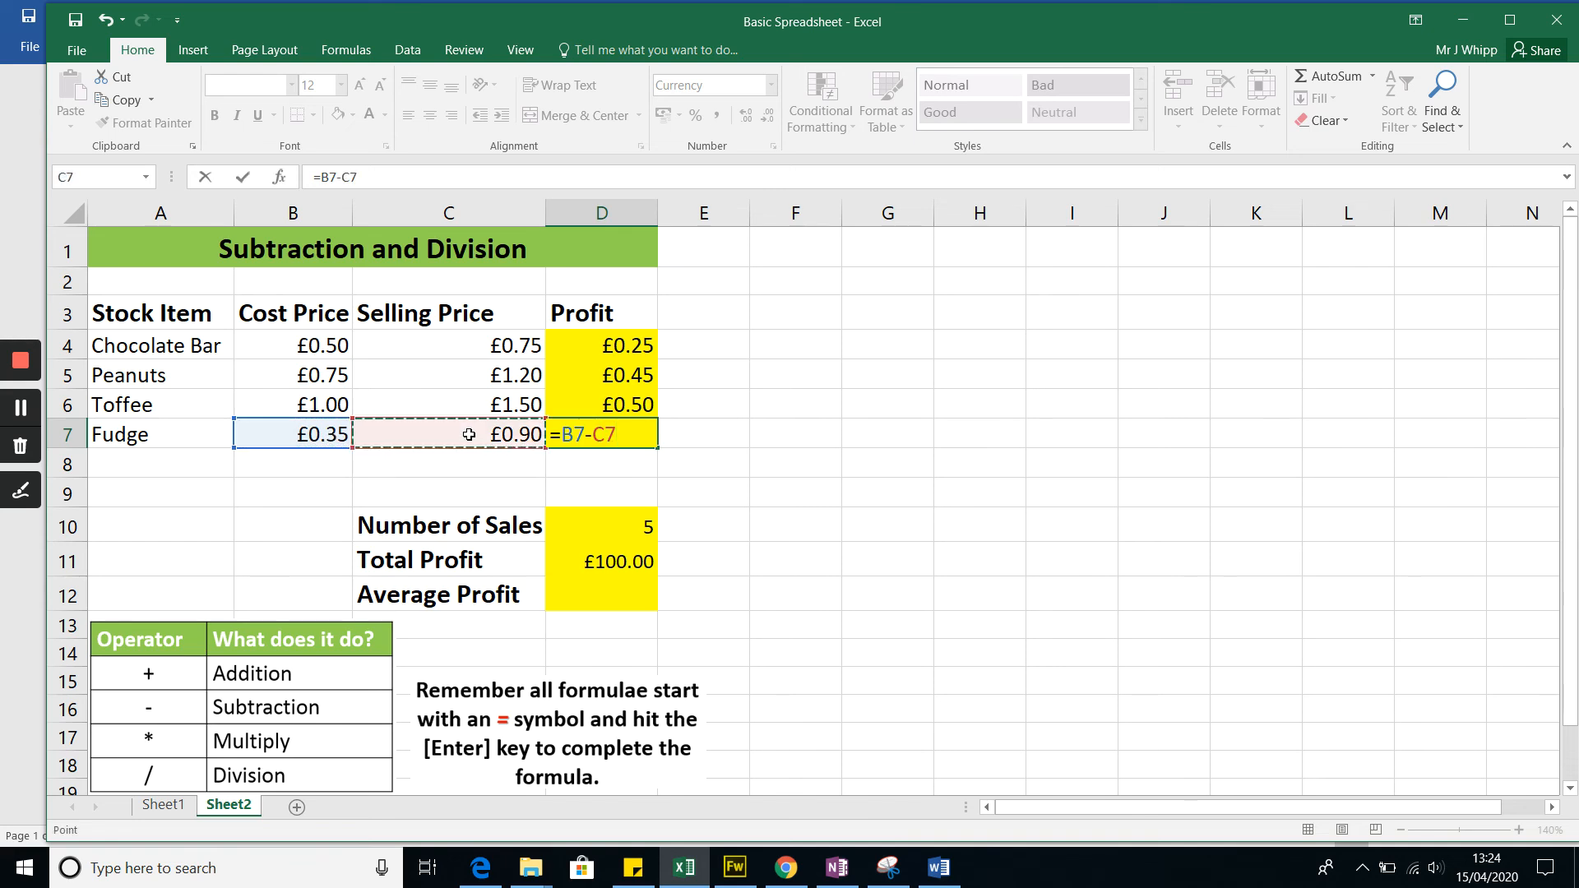
{"action": "key", "text": "Return"}
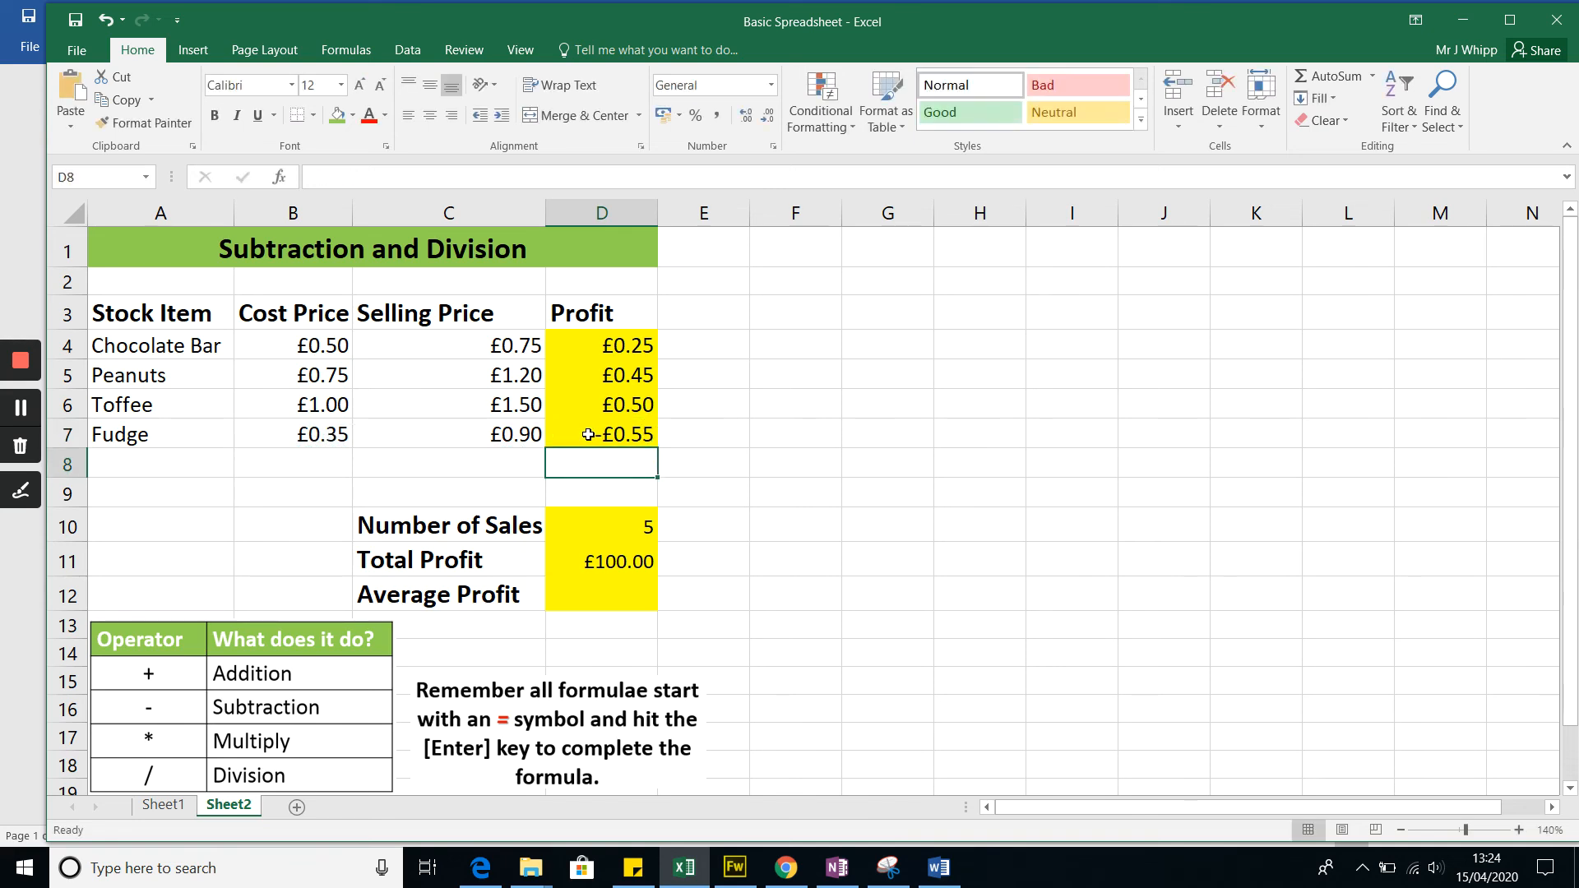
{"action": "left_click", "coordinate": [21, 408]}
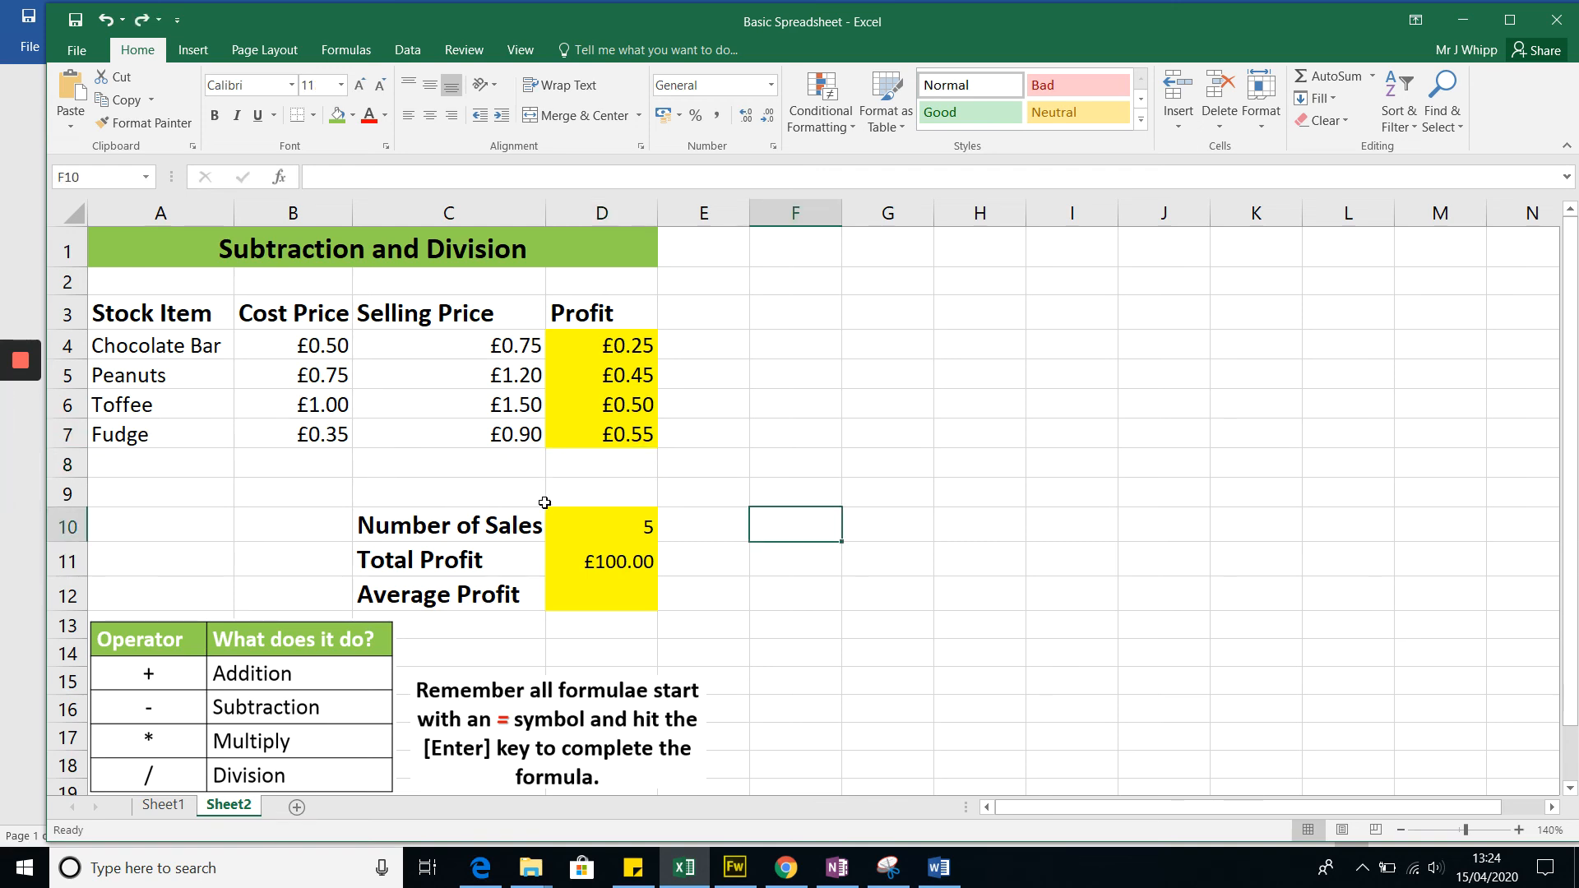
Step: Calculate the Average Profit in D12 by dividing the total profit D11 by the number of sales D10
{"action": "left_click", "coordinate": [610, 594]}
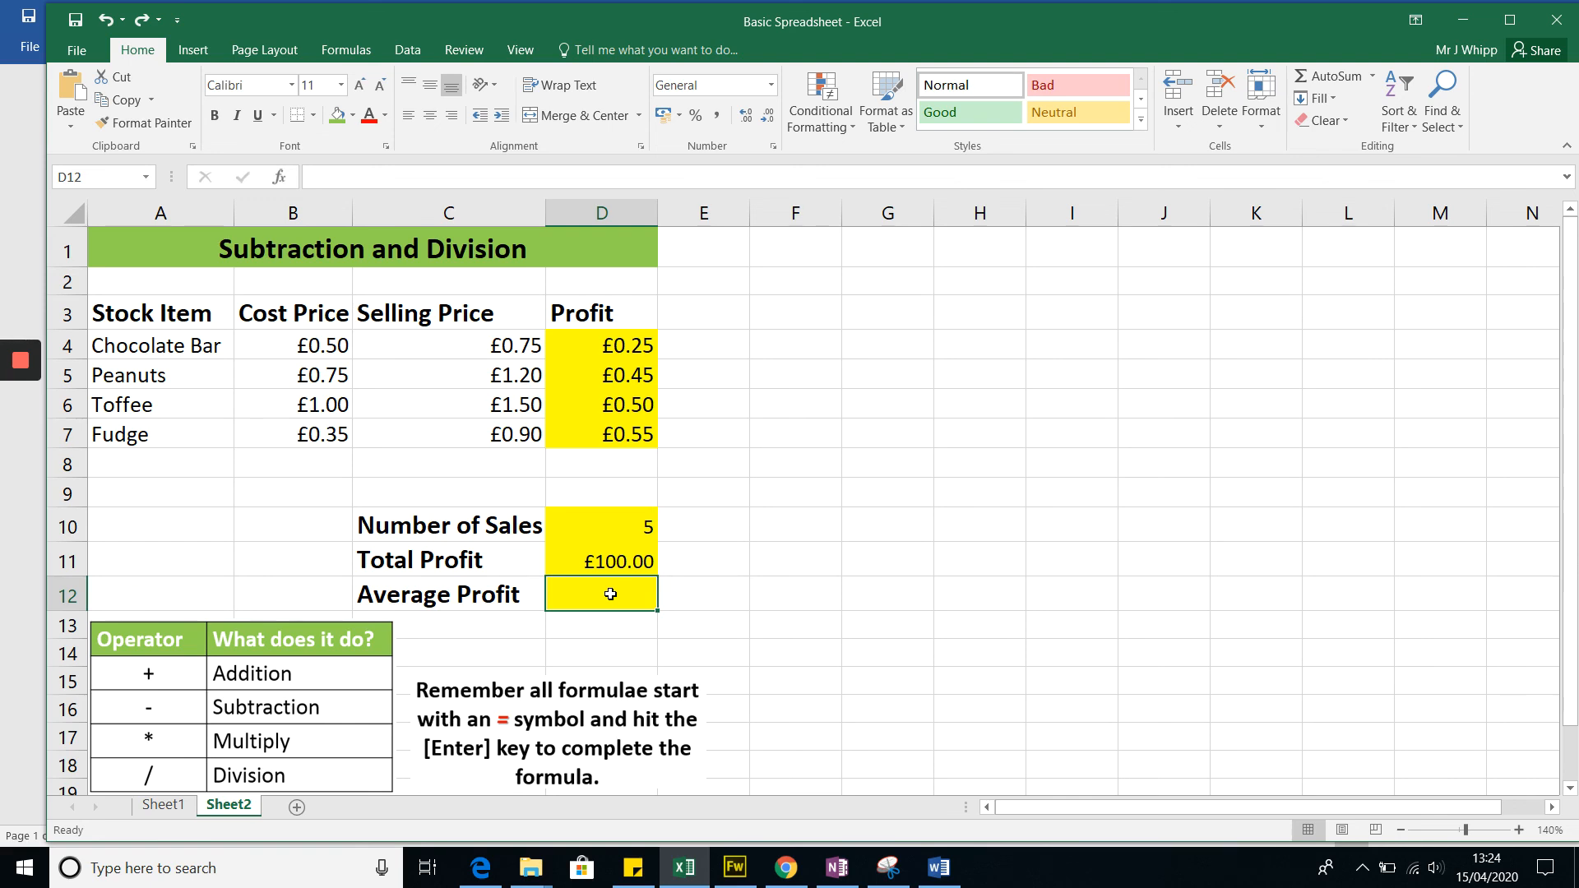
{"action": "type", "text": "="}
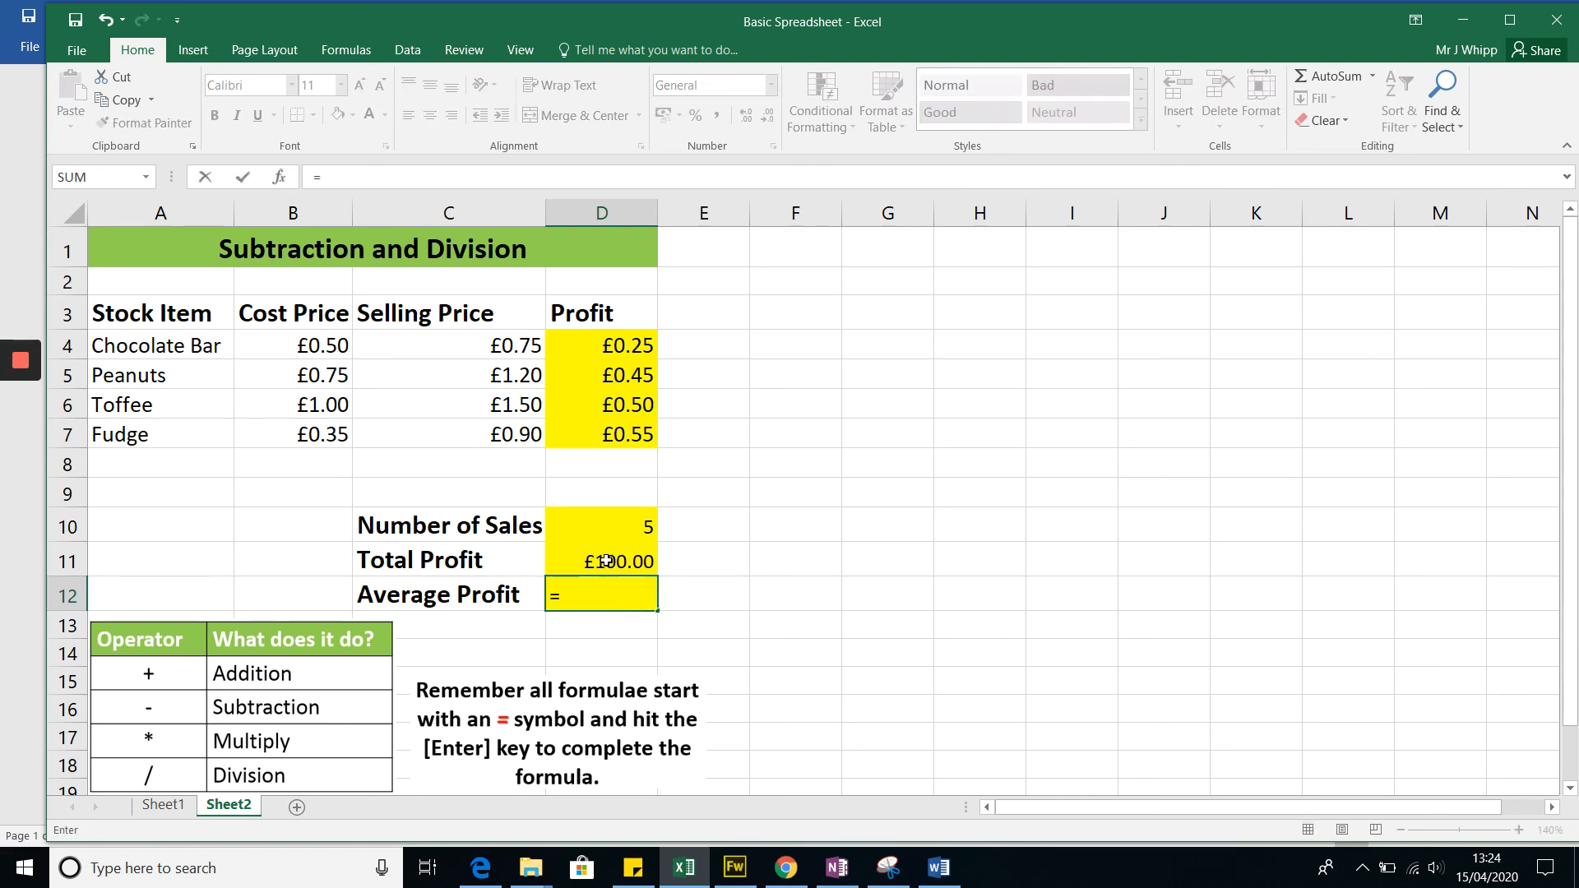
{"action": "left_click", "coordinate": [606, 562]}
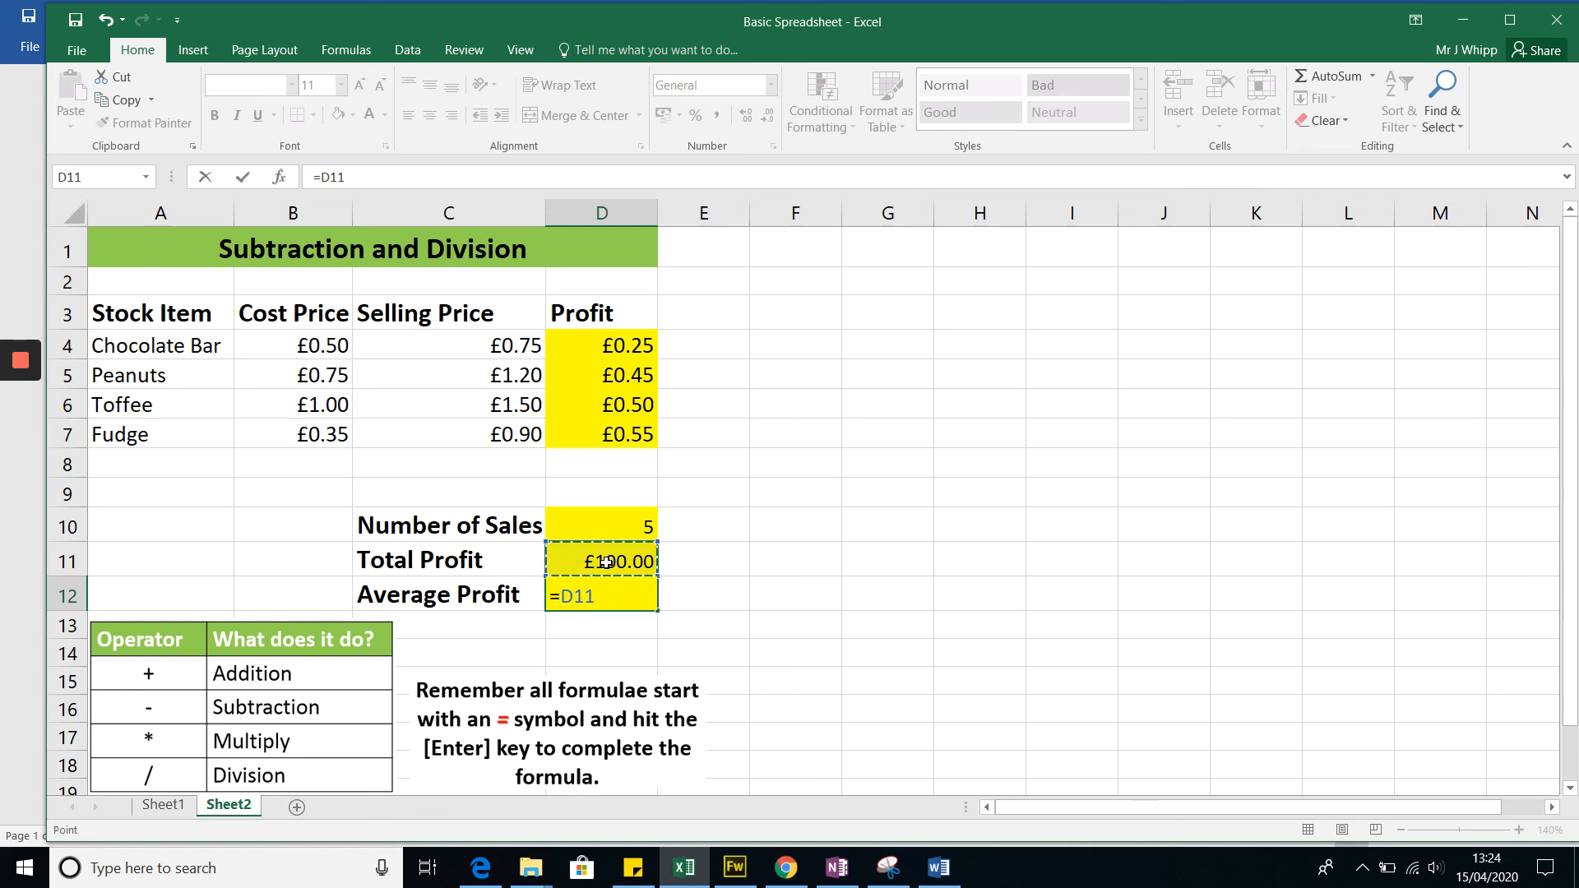
{"action": "type", "text": "/"}
{"action": "left_click", "coordinate": [631, 524]}
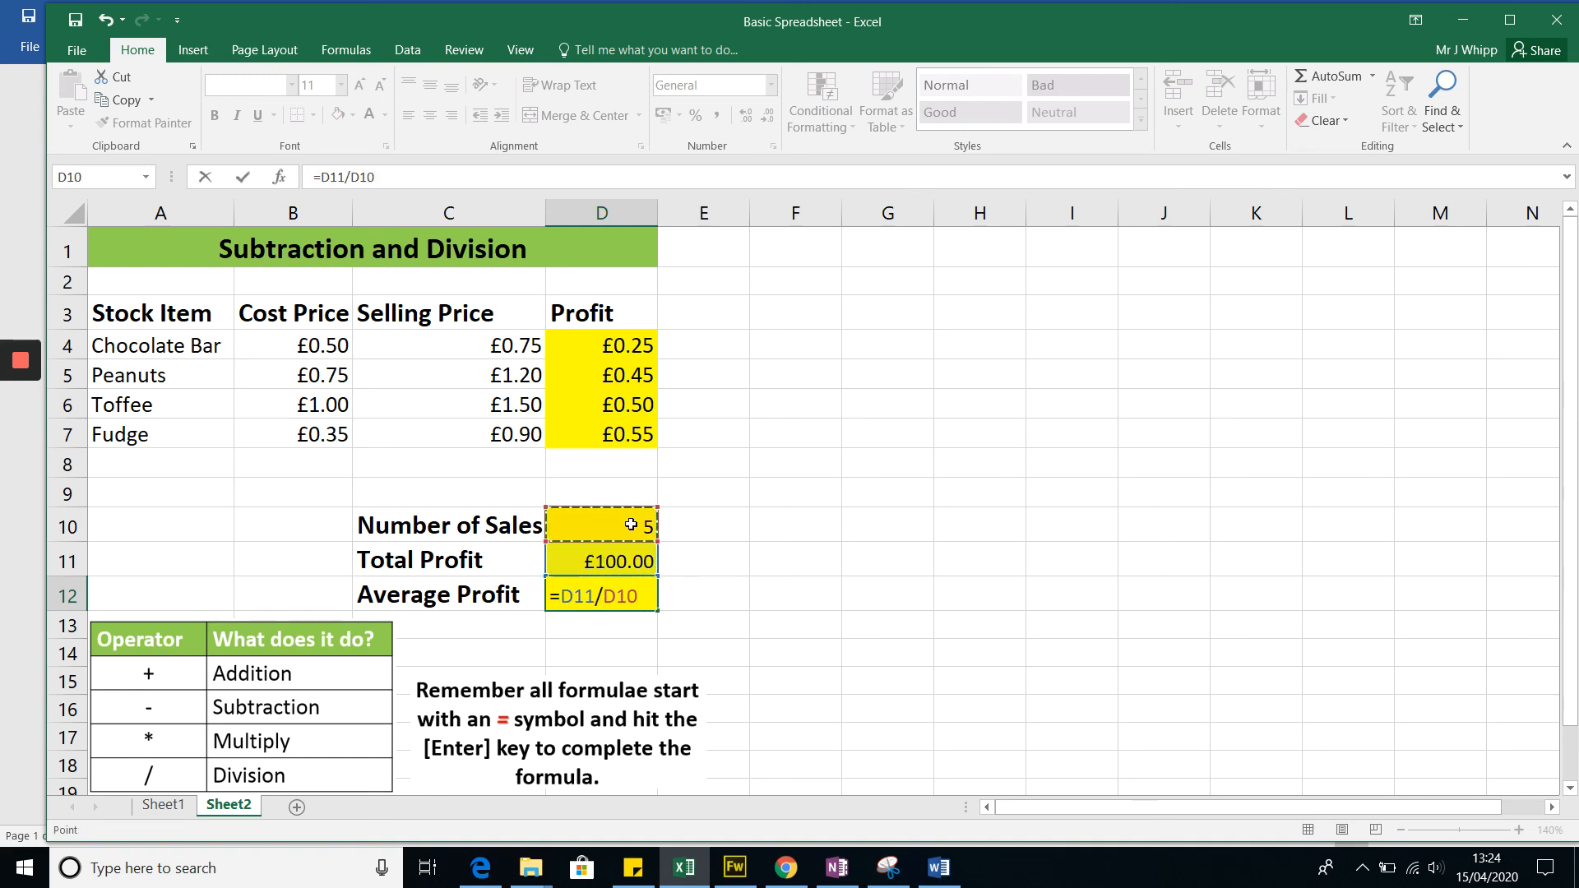
{"action": "key", "text": "Return"}
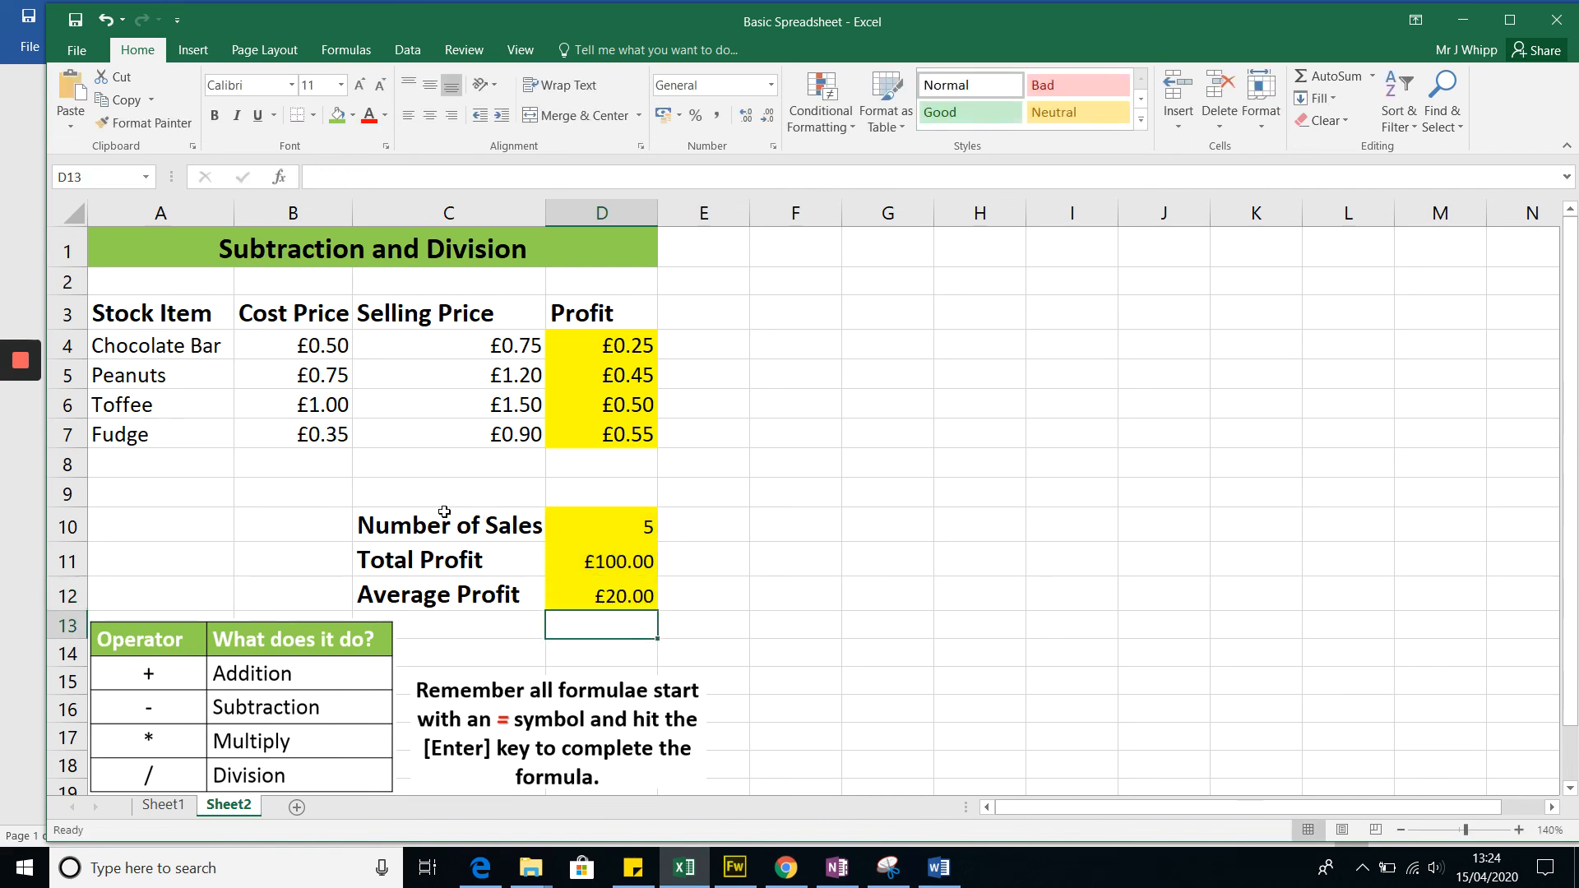